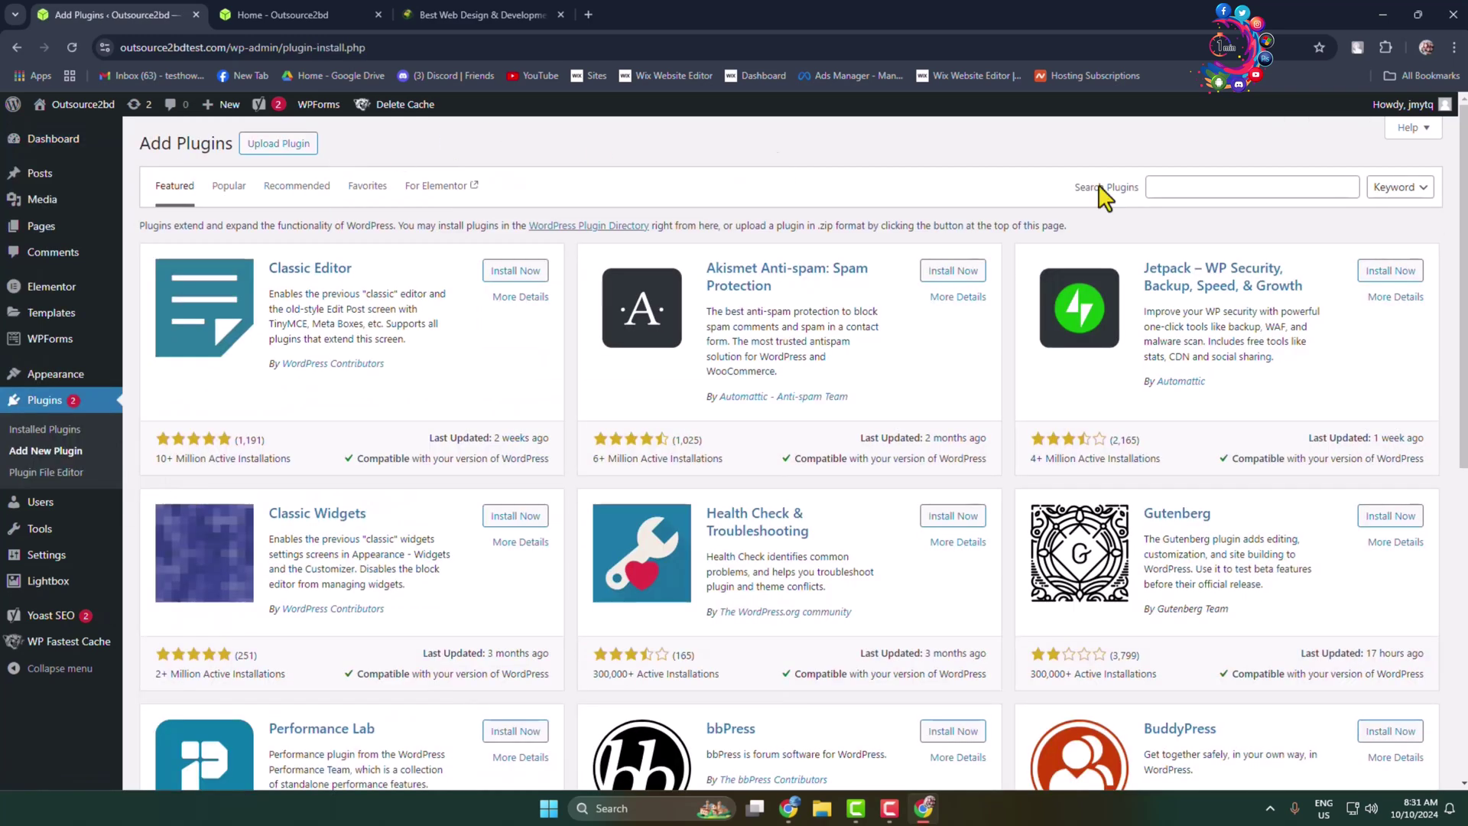
- Find the Redirection plugin by John Godley in the plugin directory, install it and activate it
click(1250, 187)
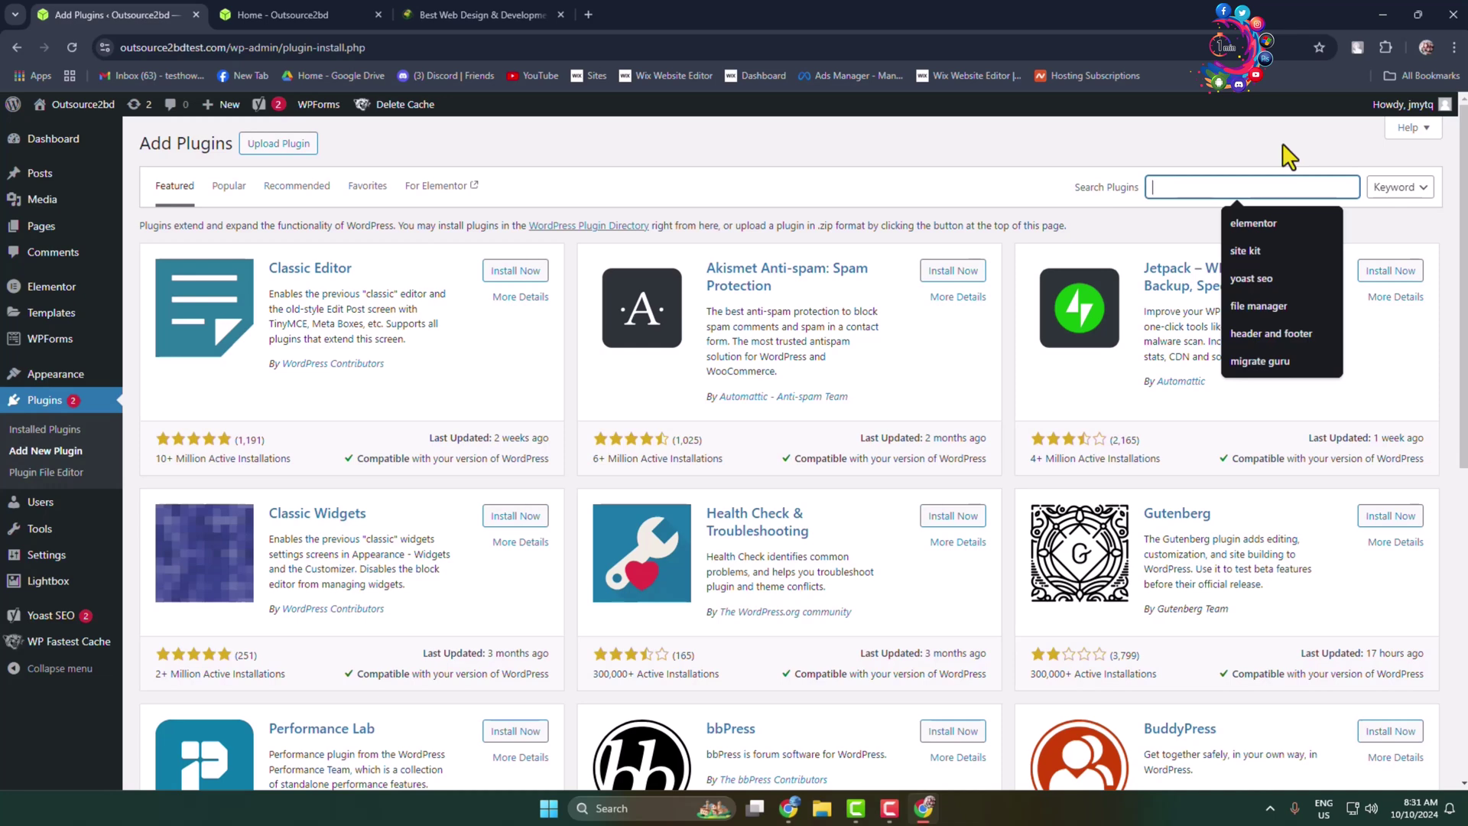
text(redirection)
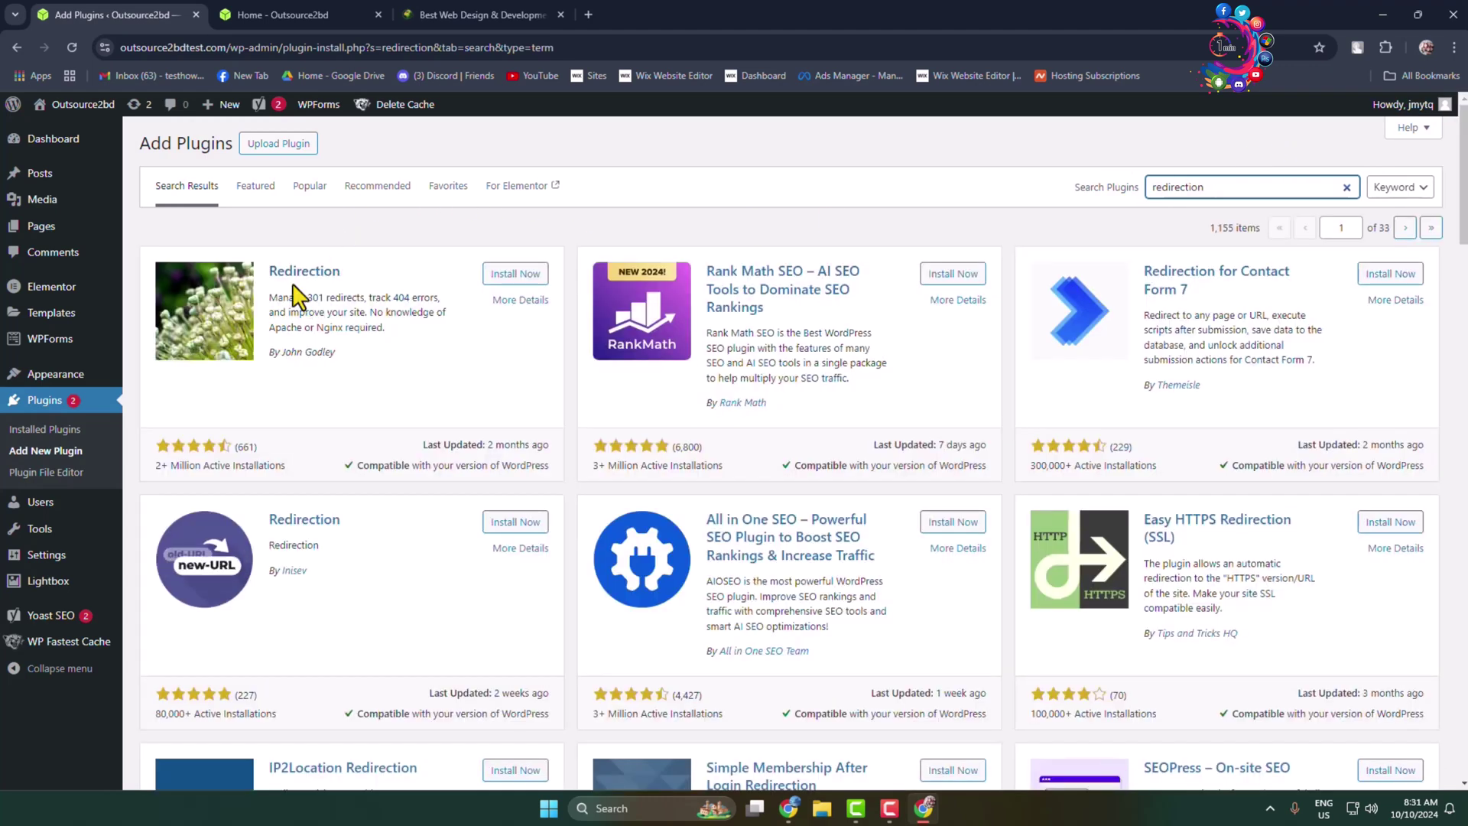
click(514, 273)
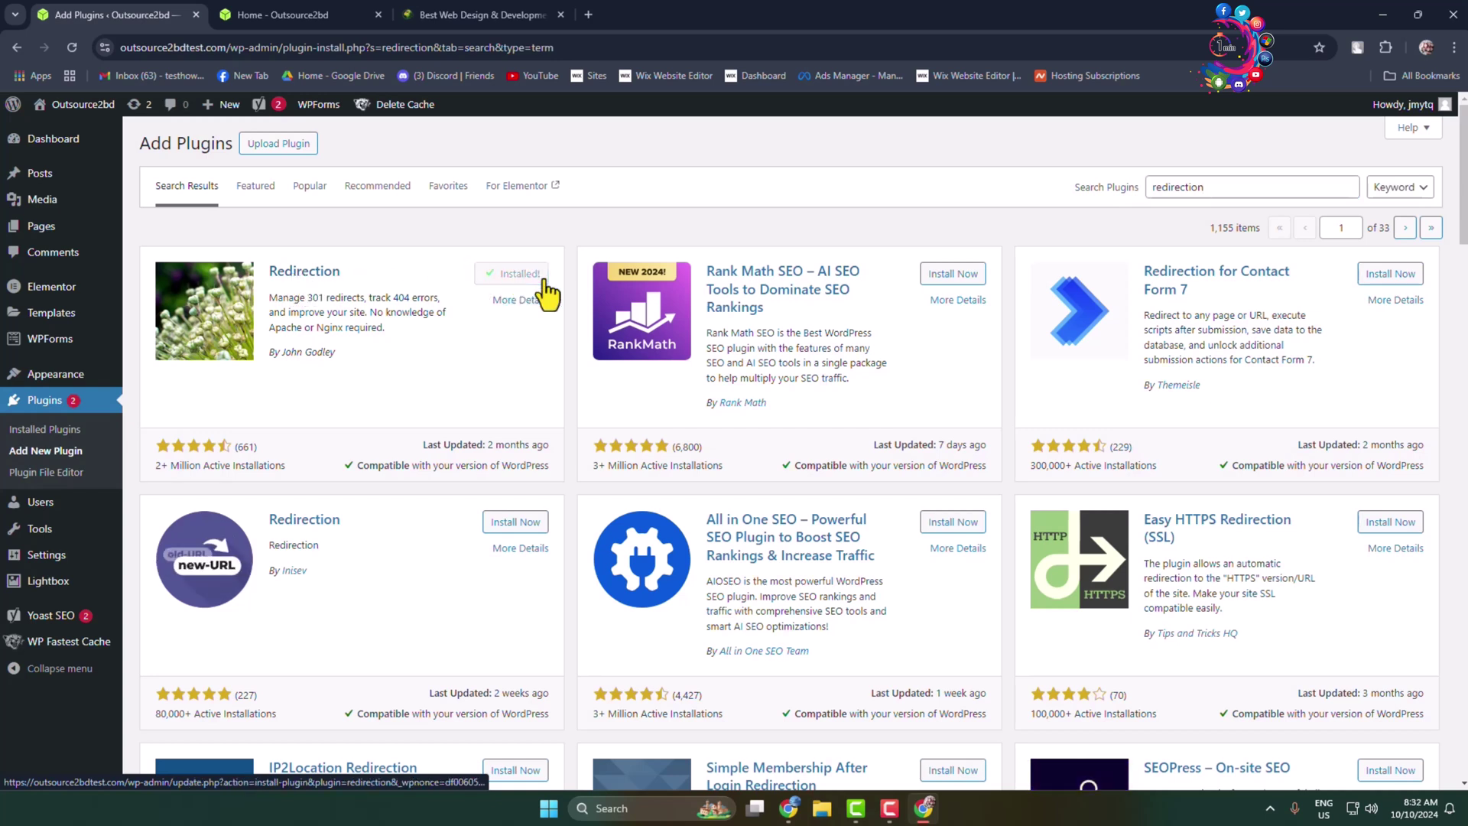
click(524, 276)
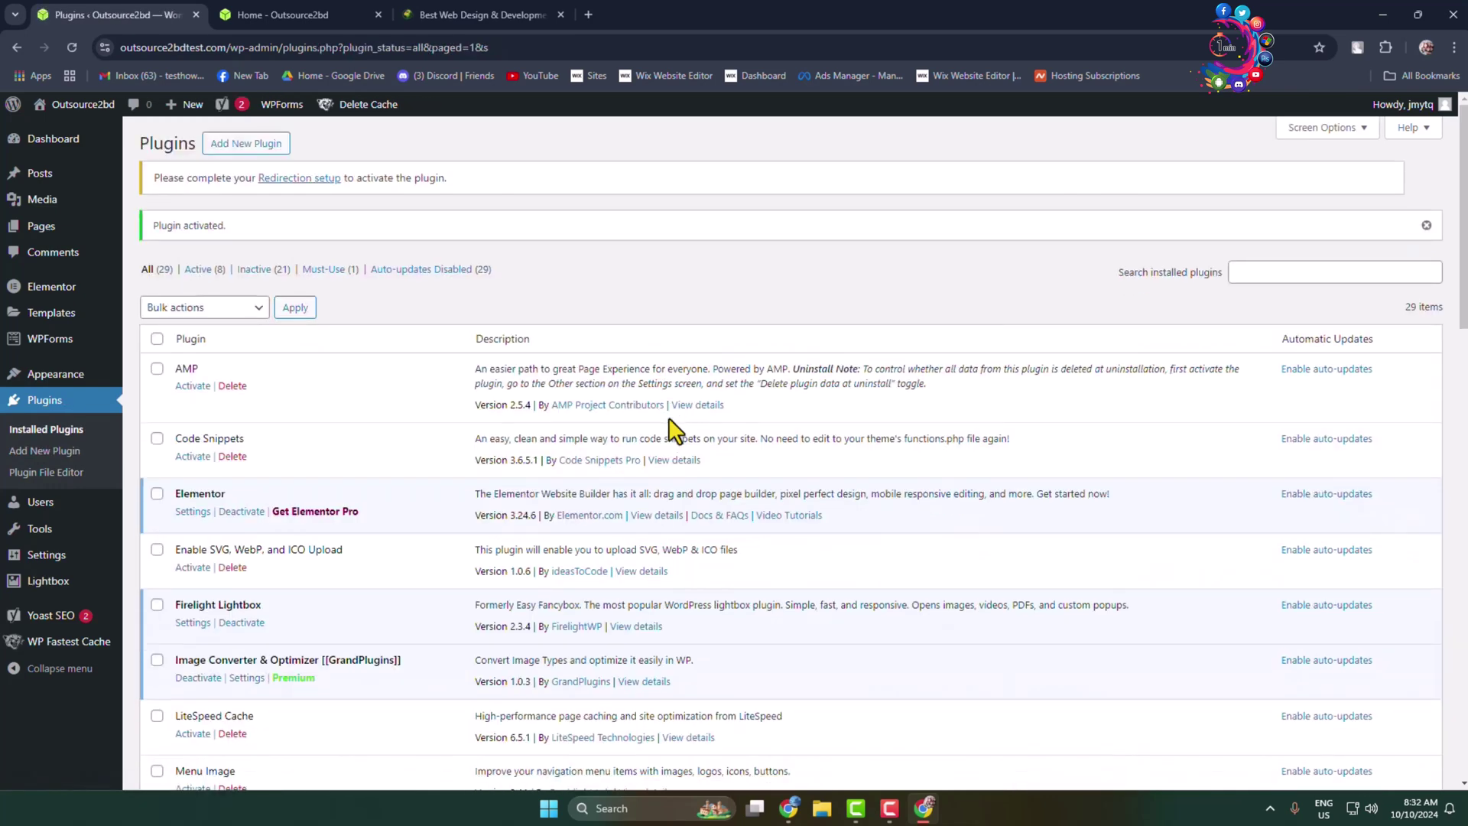
- Dismiss the activation notice, compare the test site homepage with the destination site, then return to Plugins
click(1428, 226)
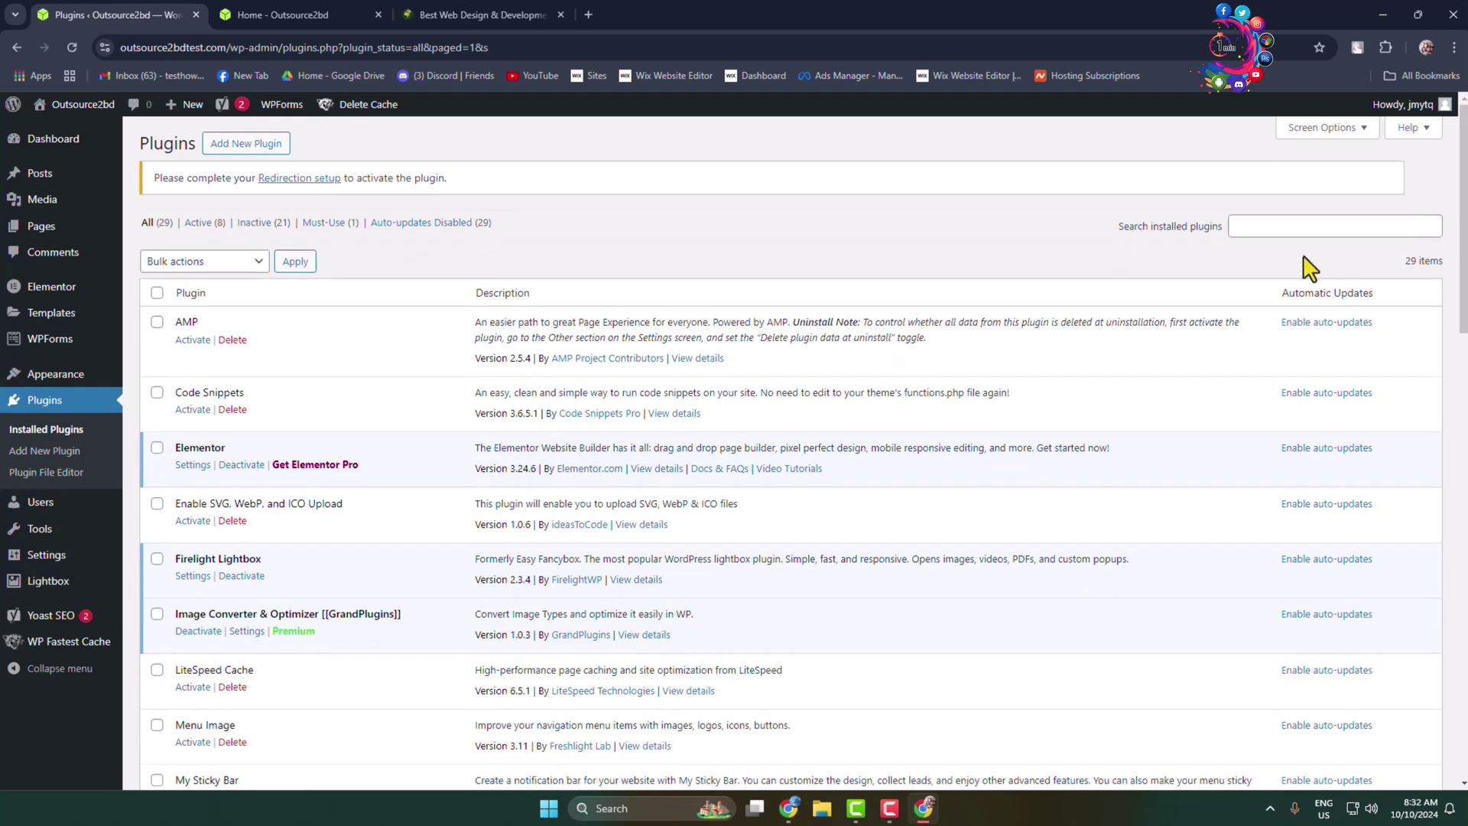
click(281, 13)
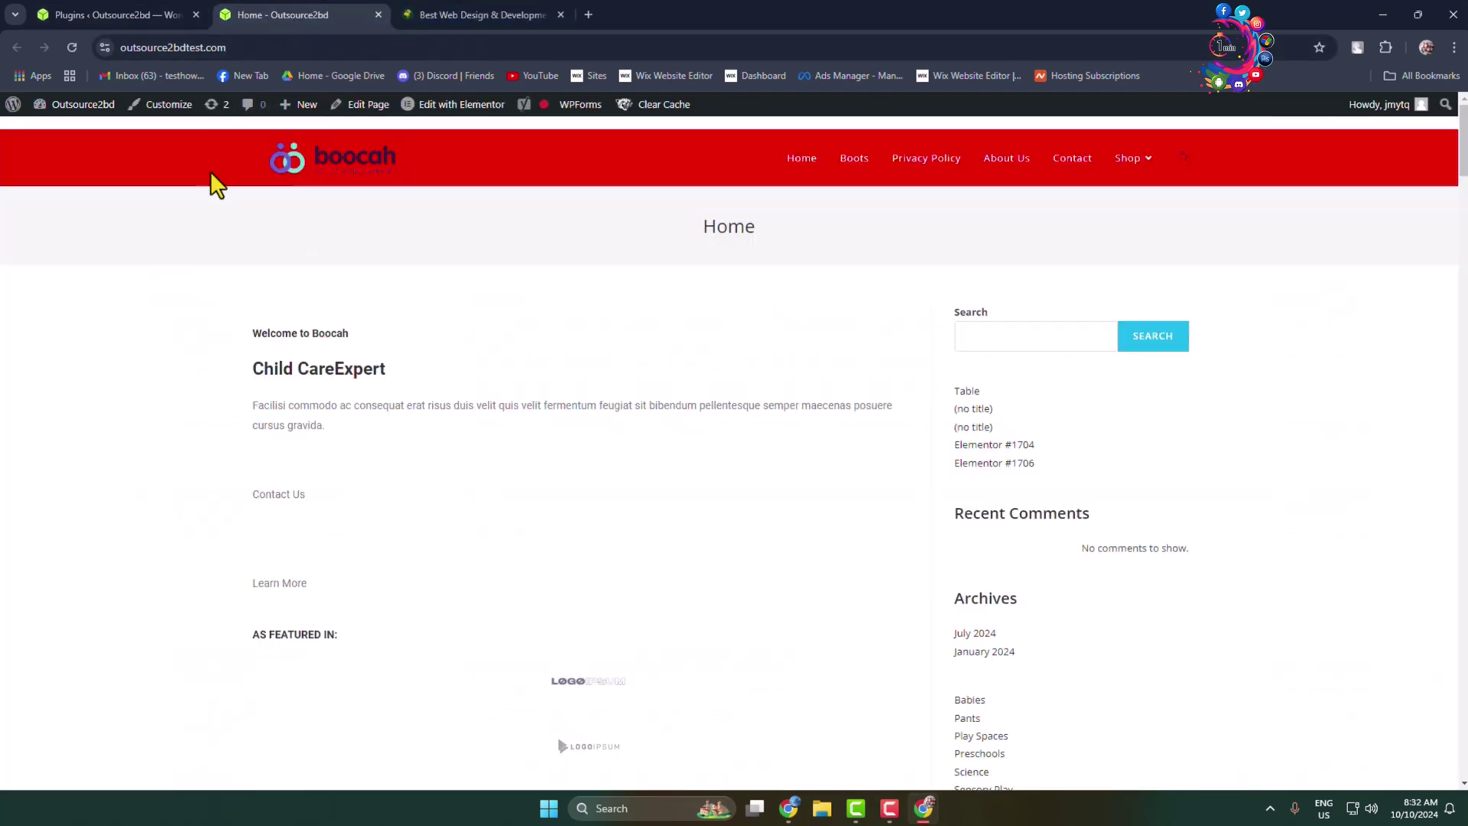
scroll(530, 510, down, 6)
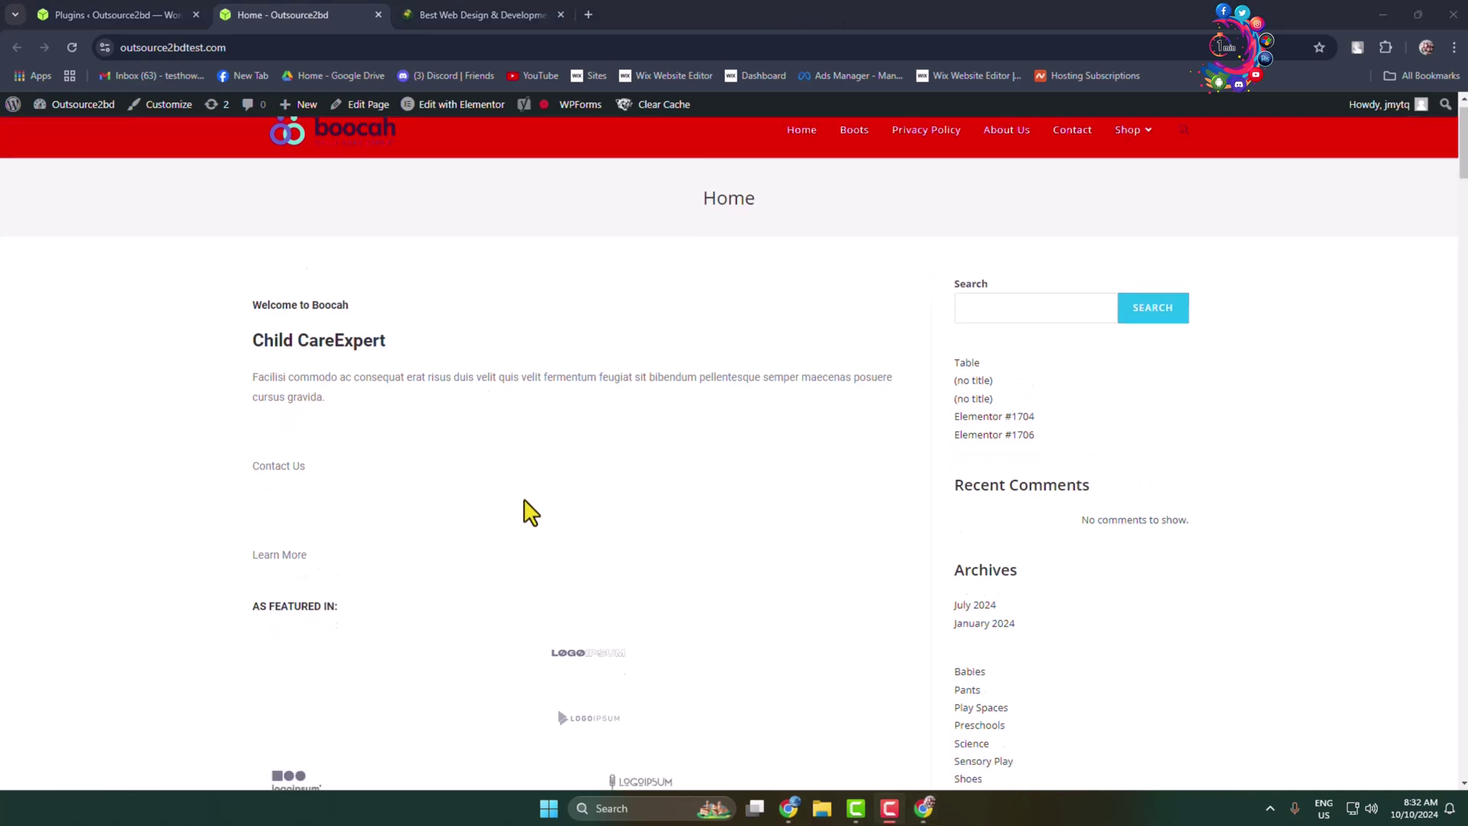
scroll(530, 511, down, 6)
scroll(531, 510, down, 3)
scroll(533, 522, down, 3)
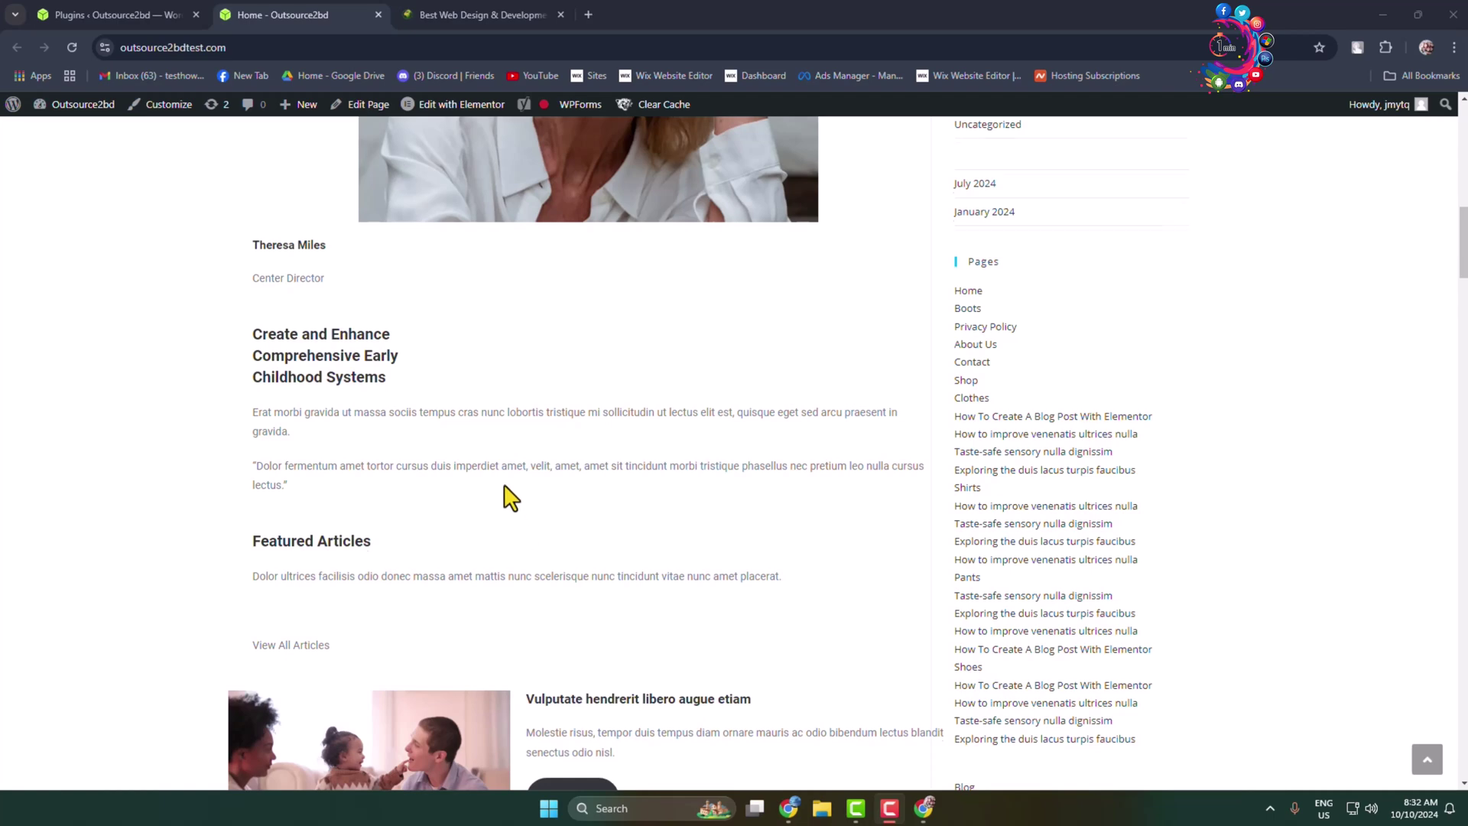
scroll(522, 533, up, 6)
scroll(402, 184, up, 1)
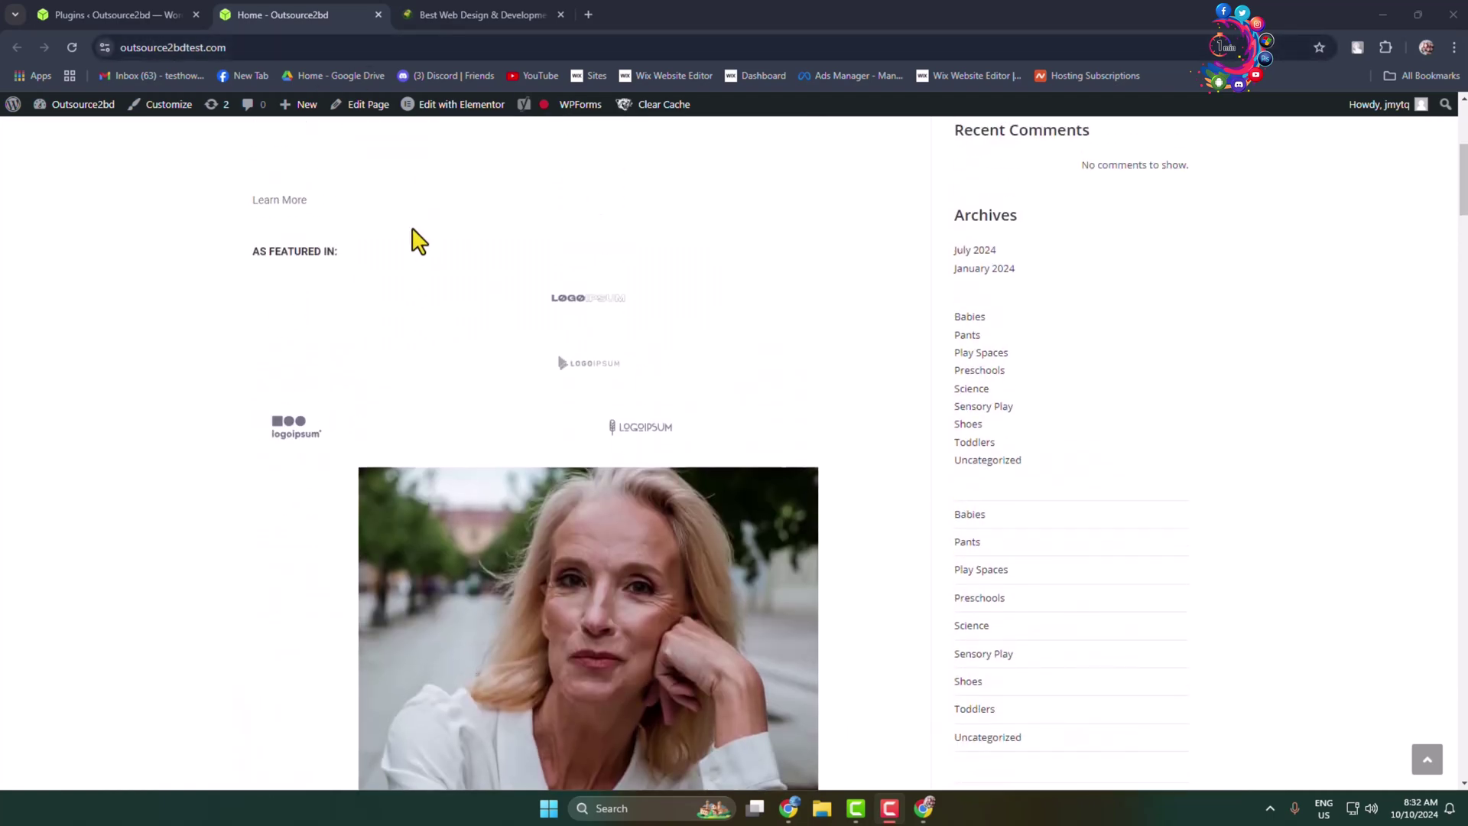
click(245, 48)
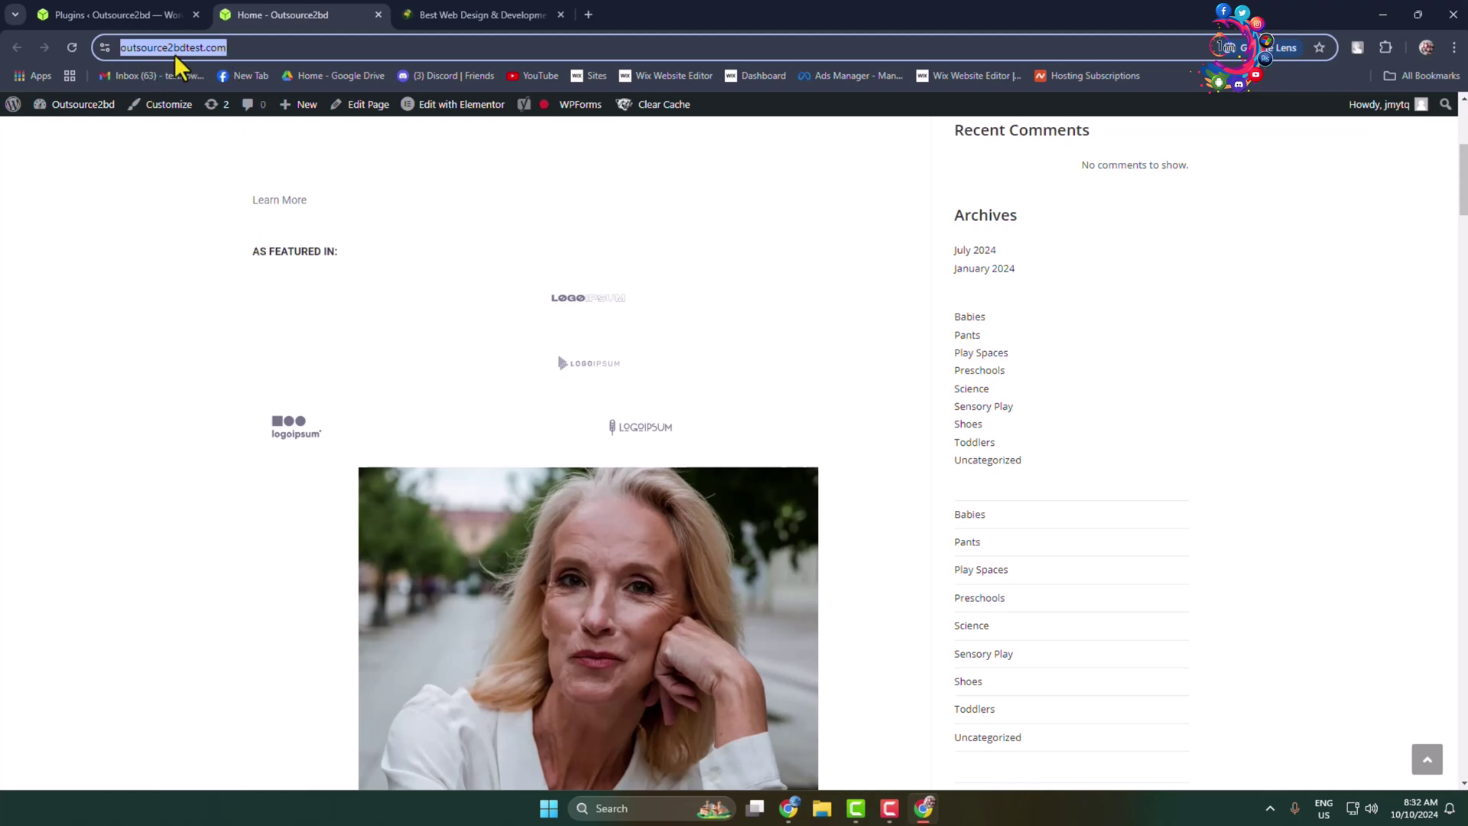
click(482, 14)
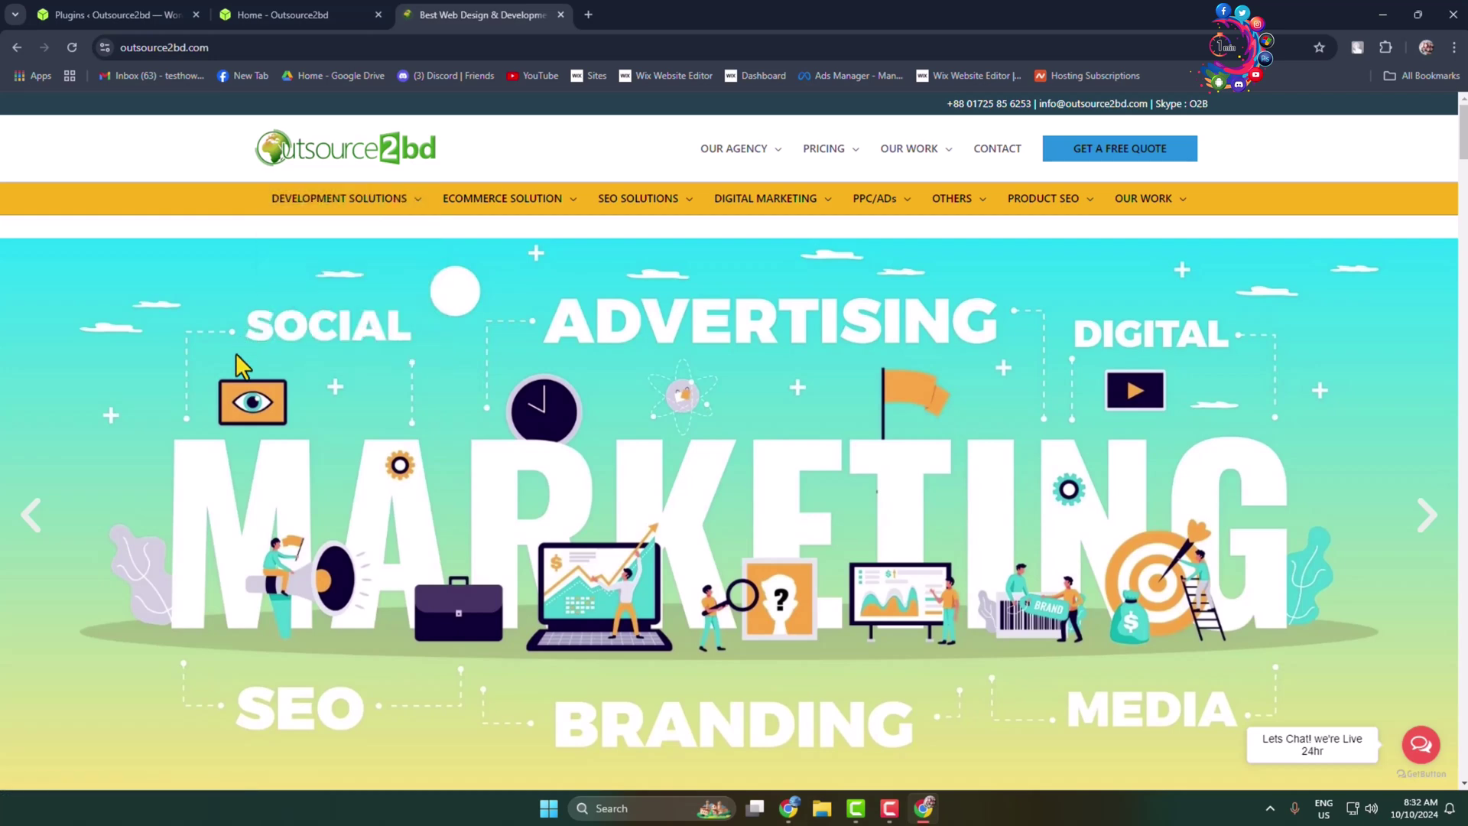
click(115, 14)
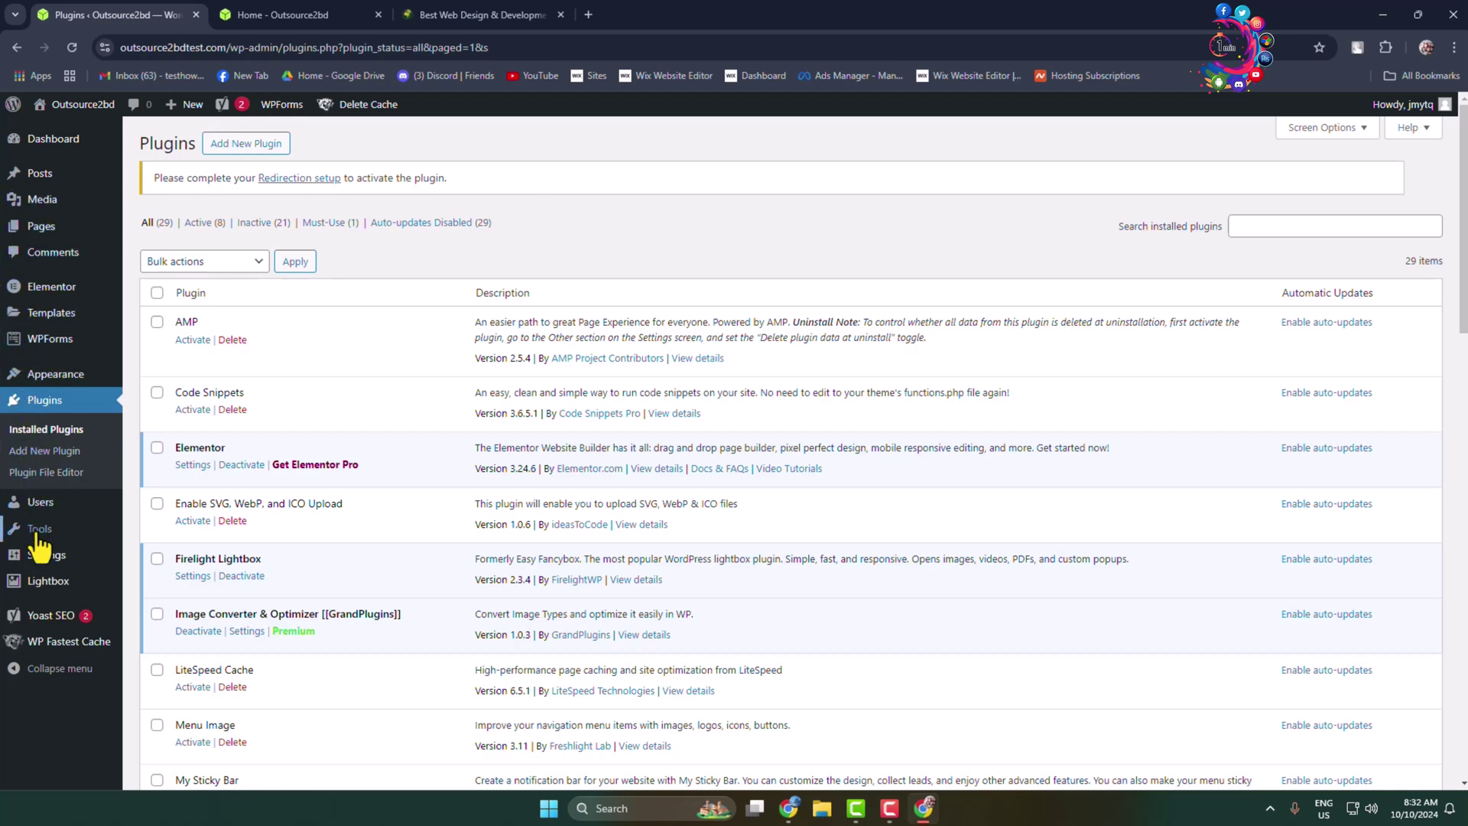
mouse_move(39, 529)
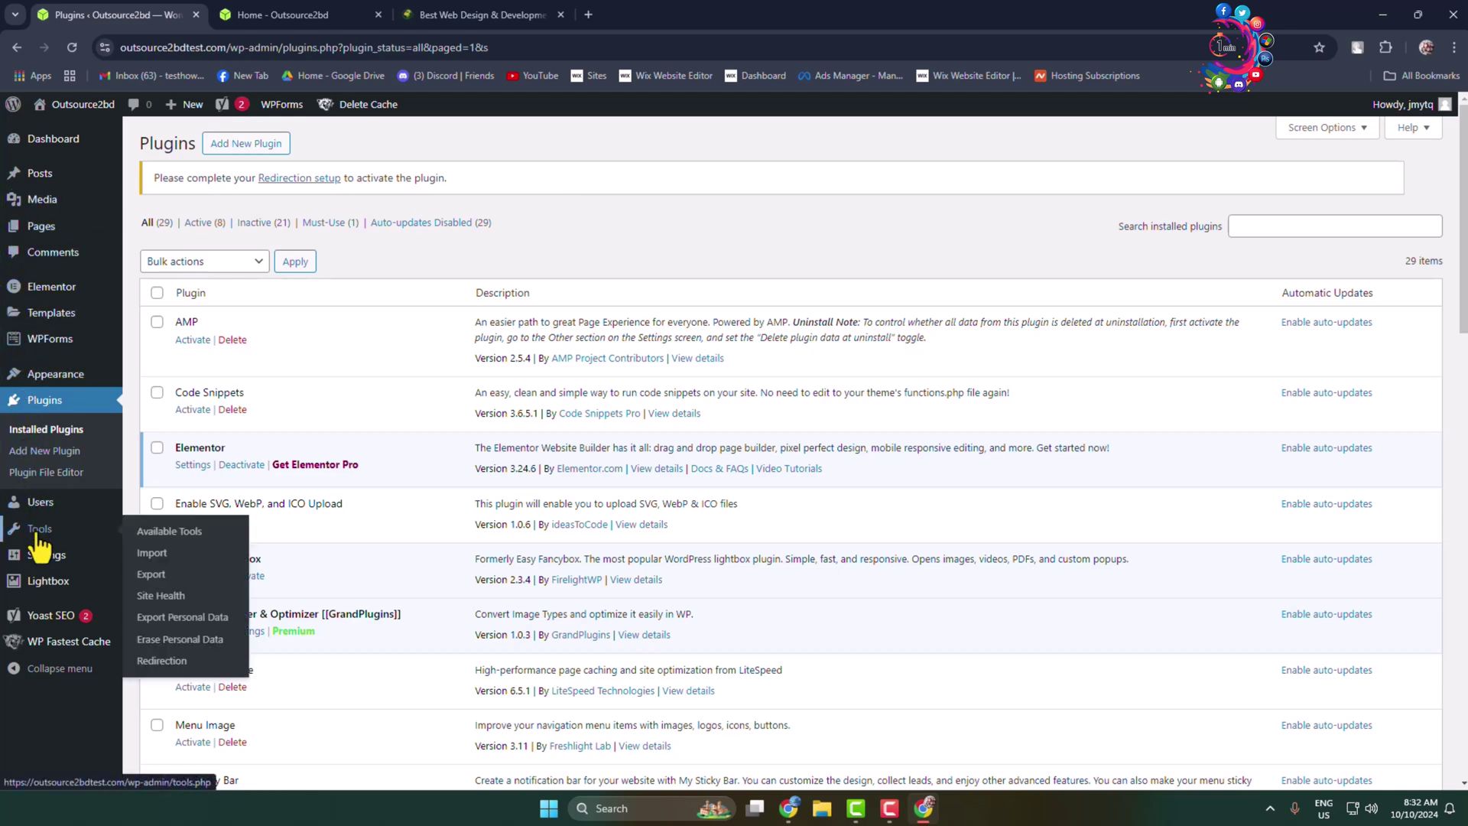
- Start the Redirection welcome setup with monitoring of permalink changes turned on
click(161, 661)
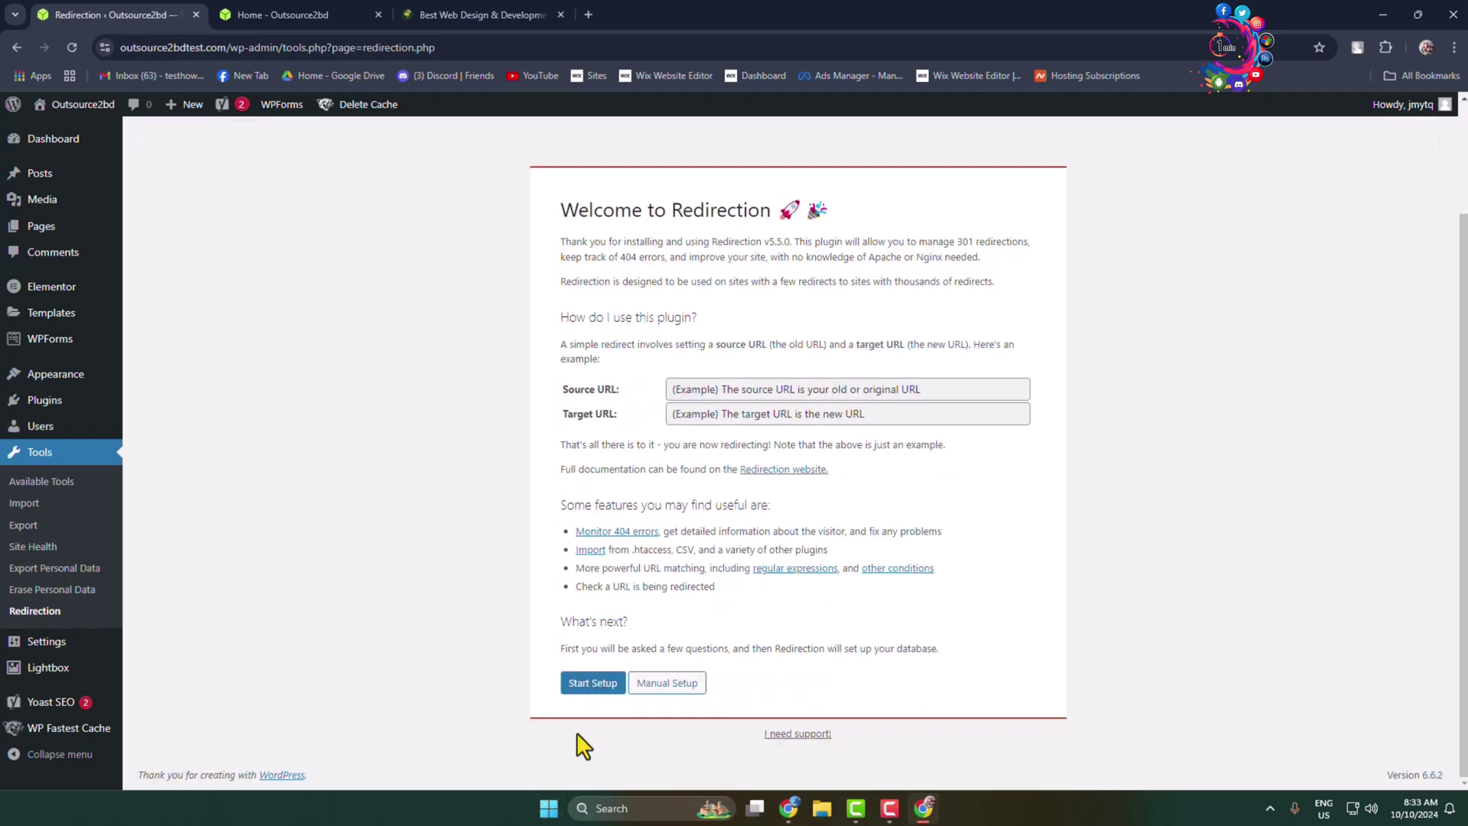
click(592, 683)
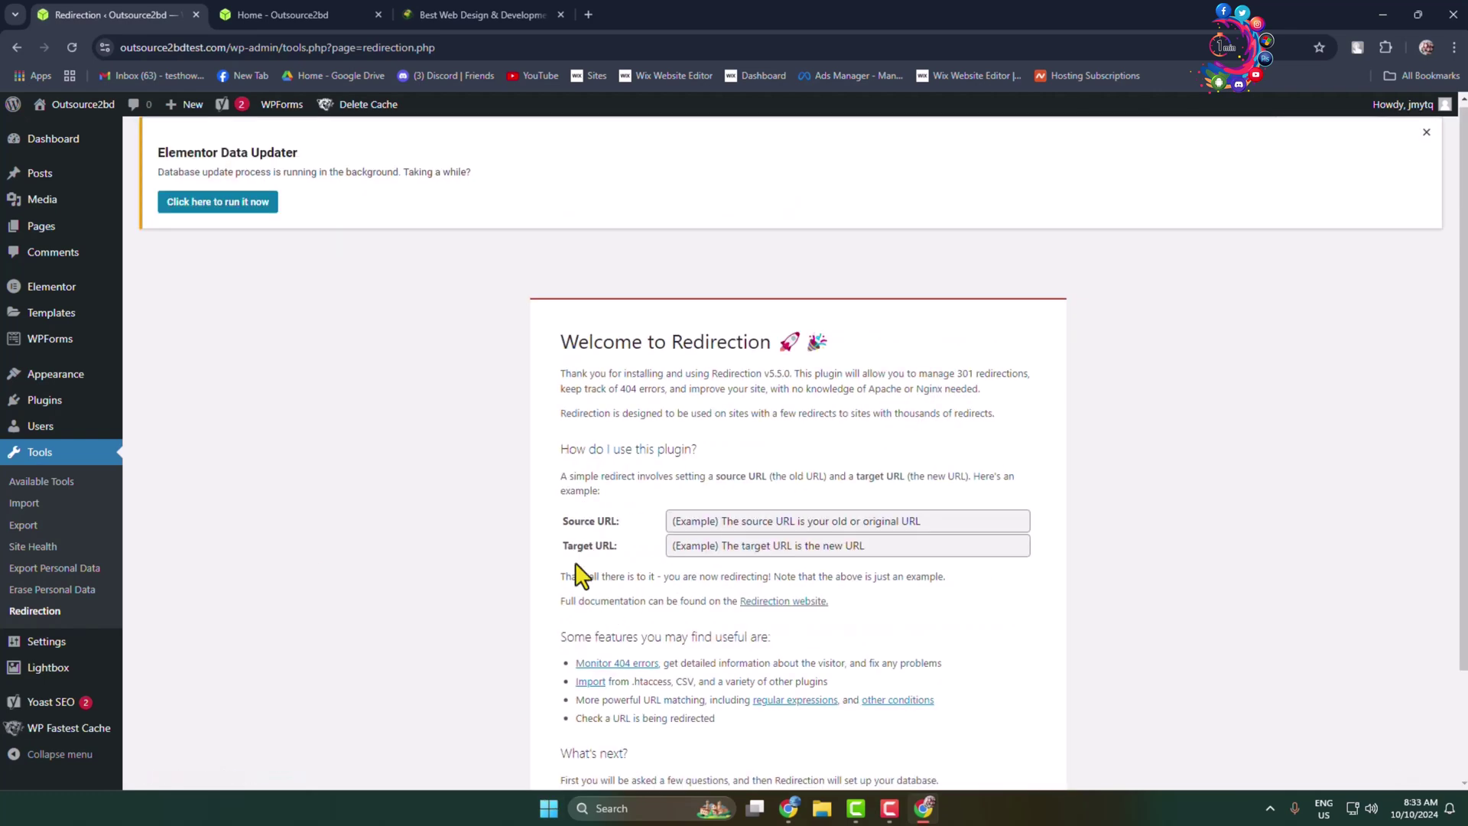
scroll(580, 573, down, 3)
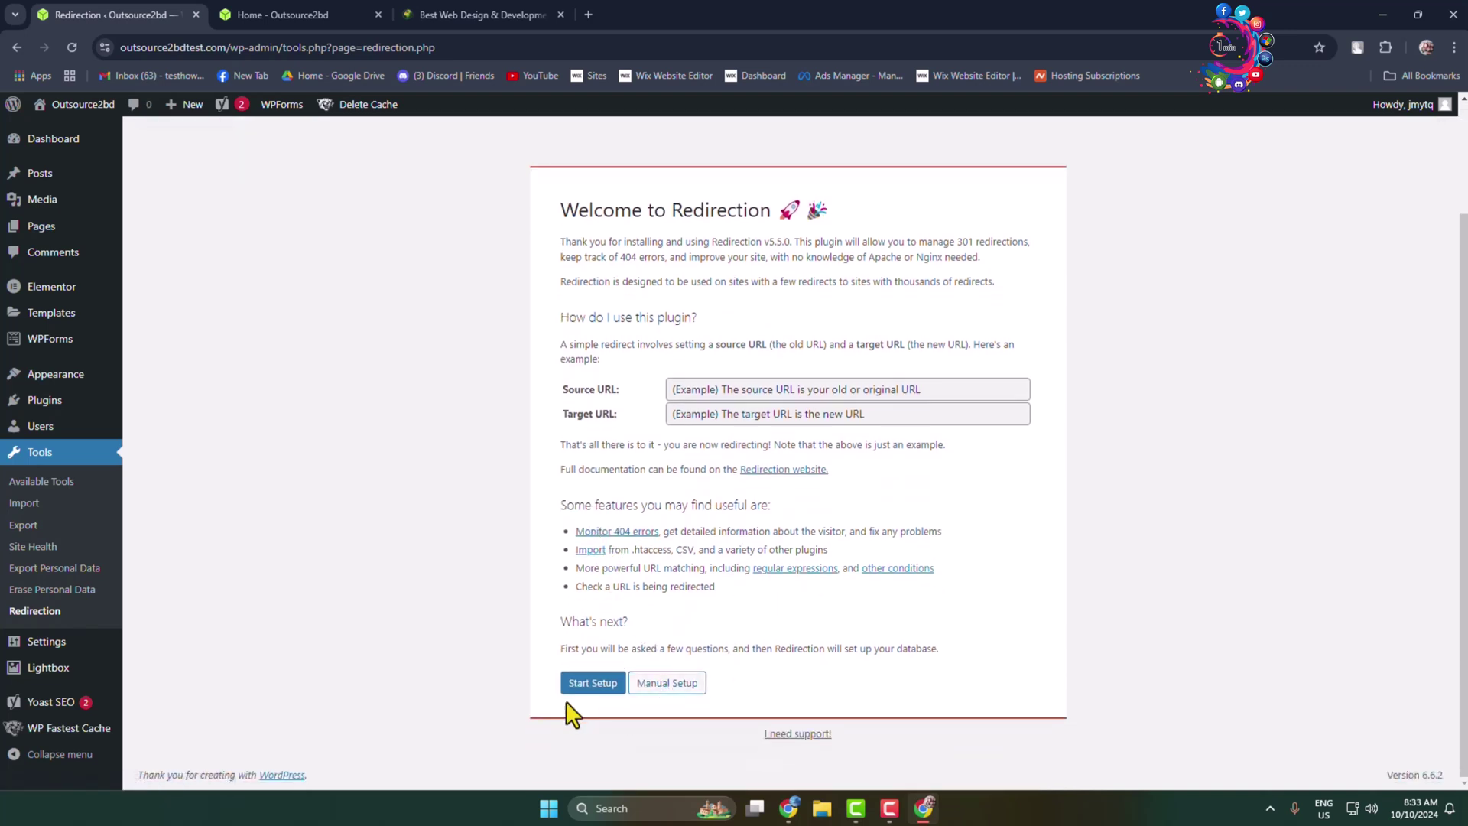
scroll(829, 751, up, 1)
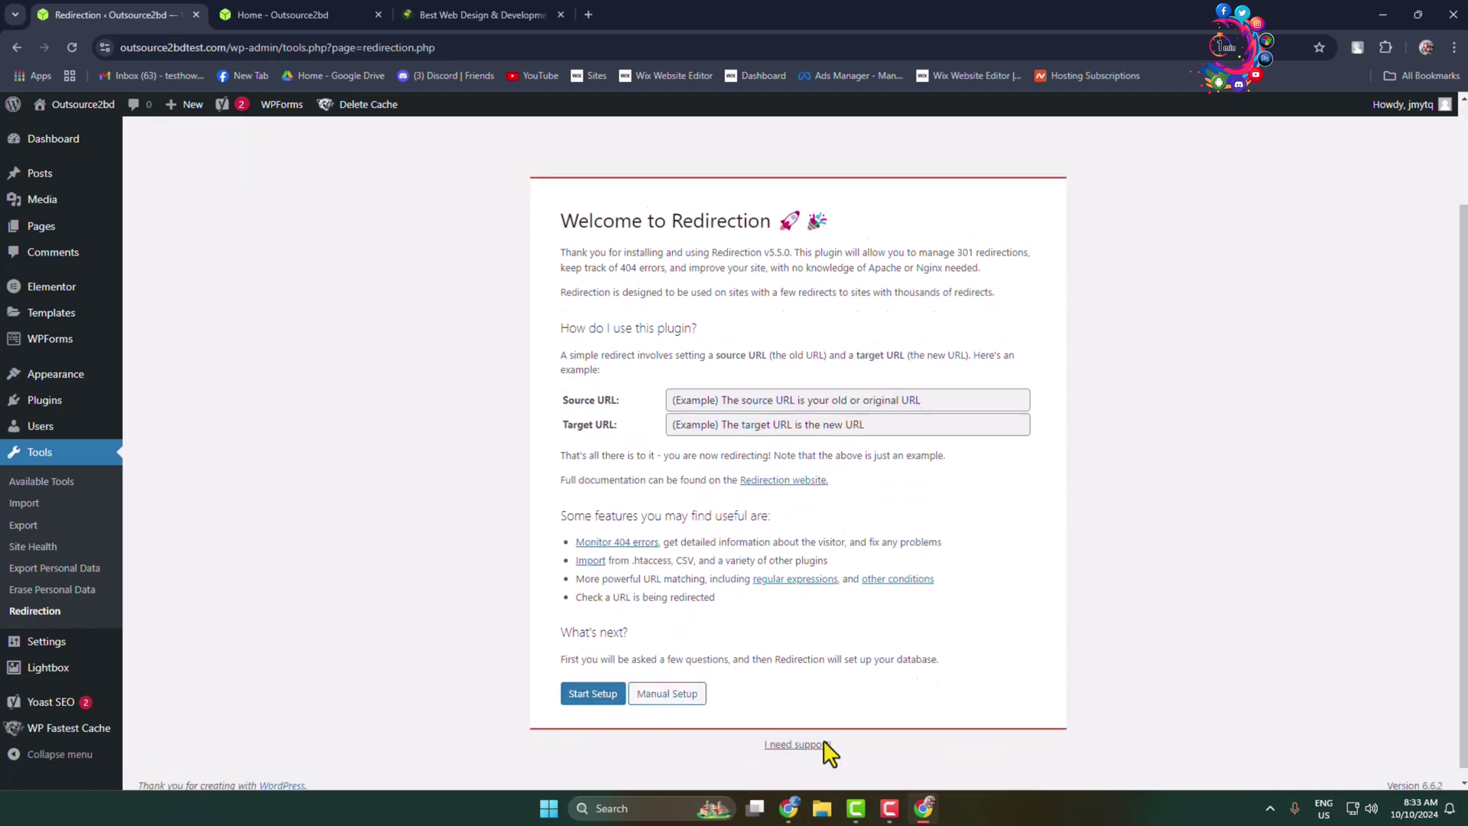
click(592, 693)
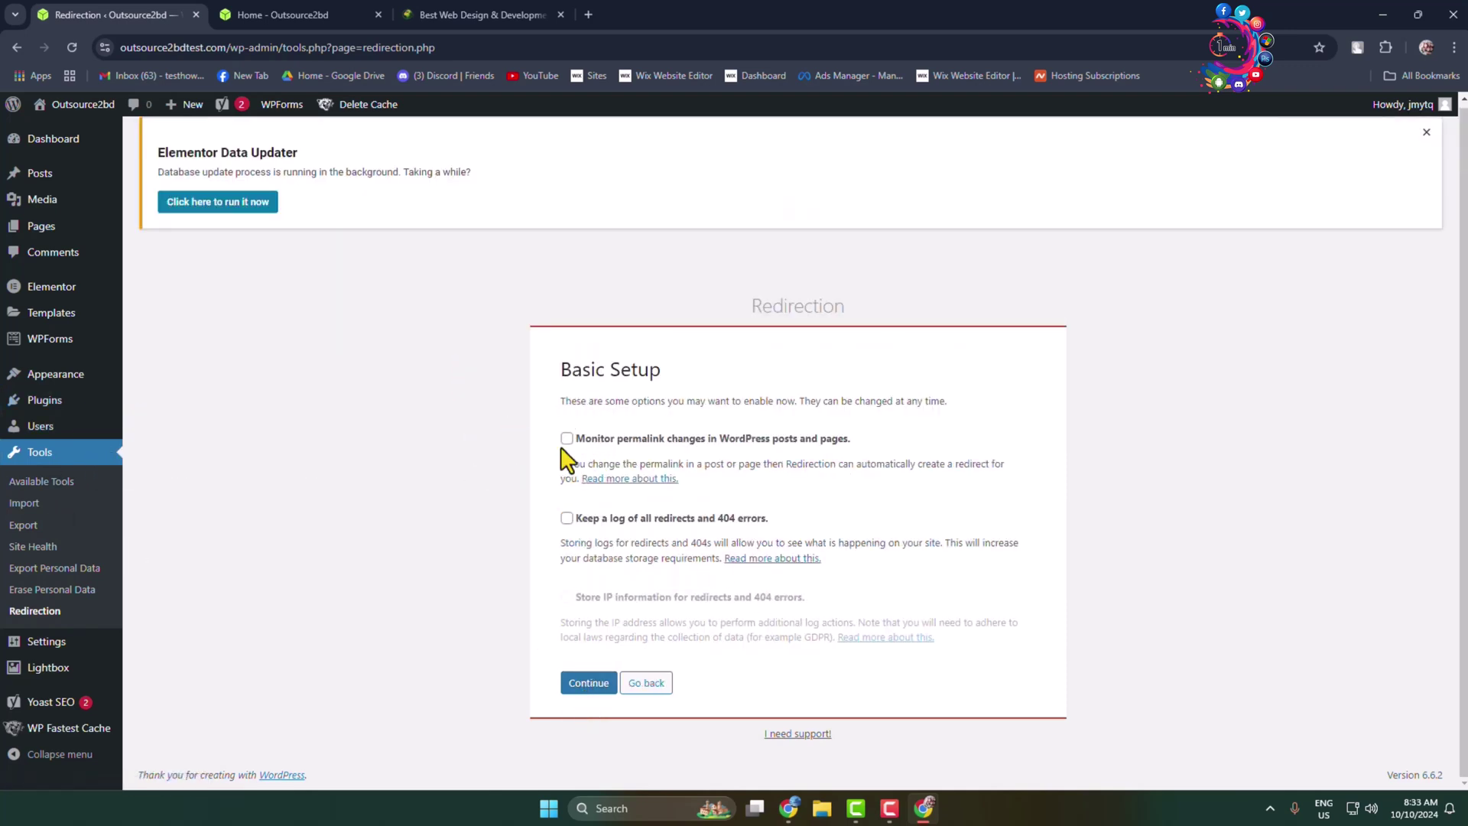
click(567, 439)
click(588, 682)
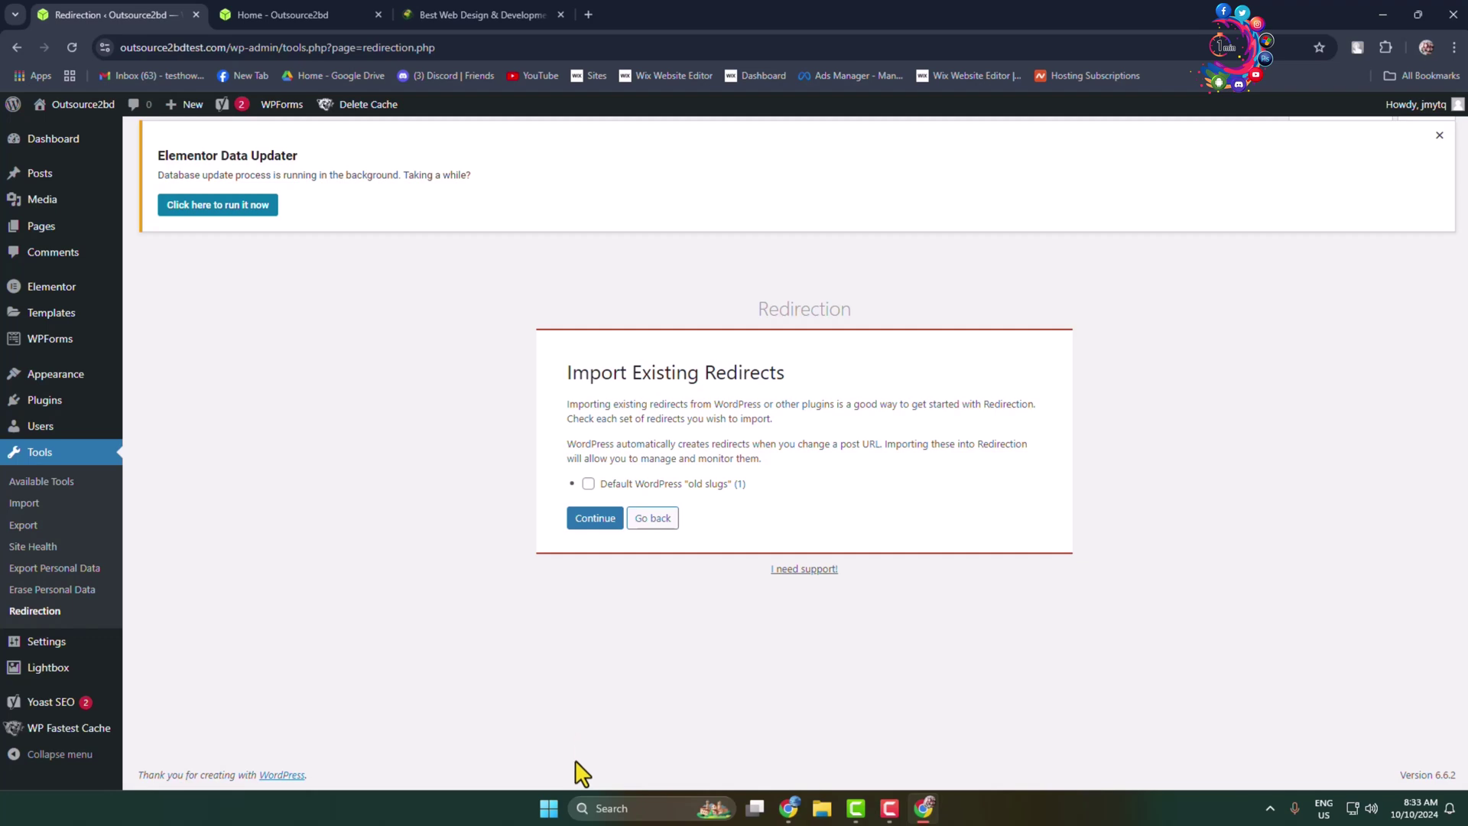
- Include the default WordPress old-slugs redirects, pass the REST API check and finish setup, skipping imports
click(589, 483)
click(595, 519)
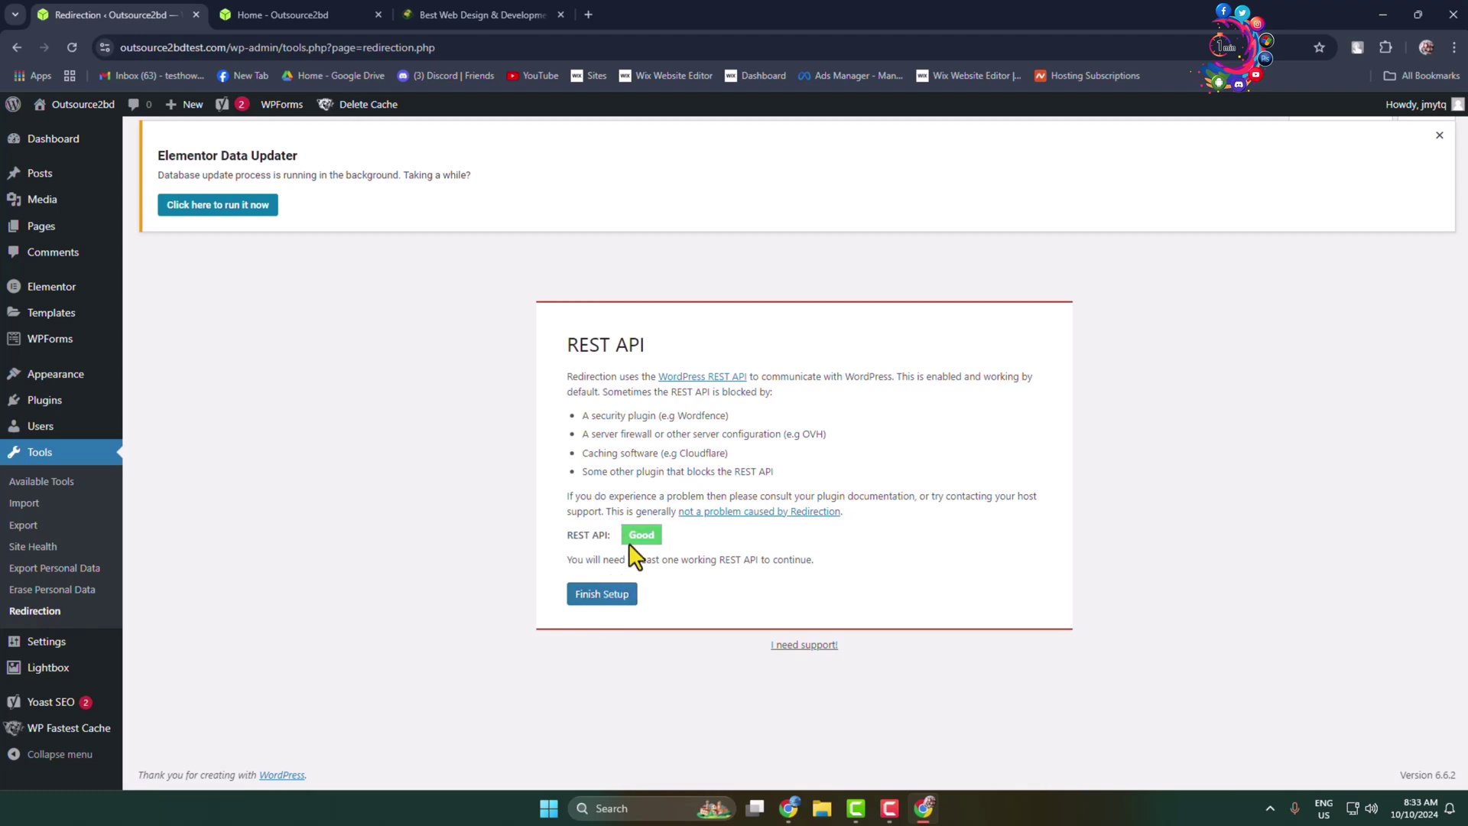
click(602, 597)
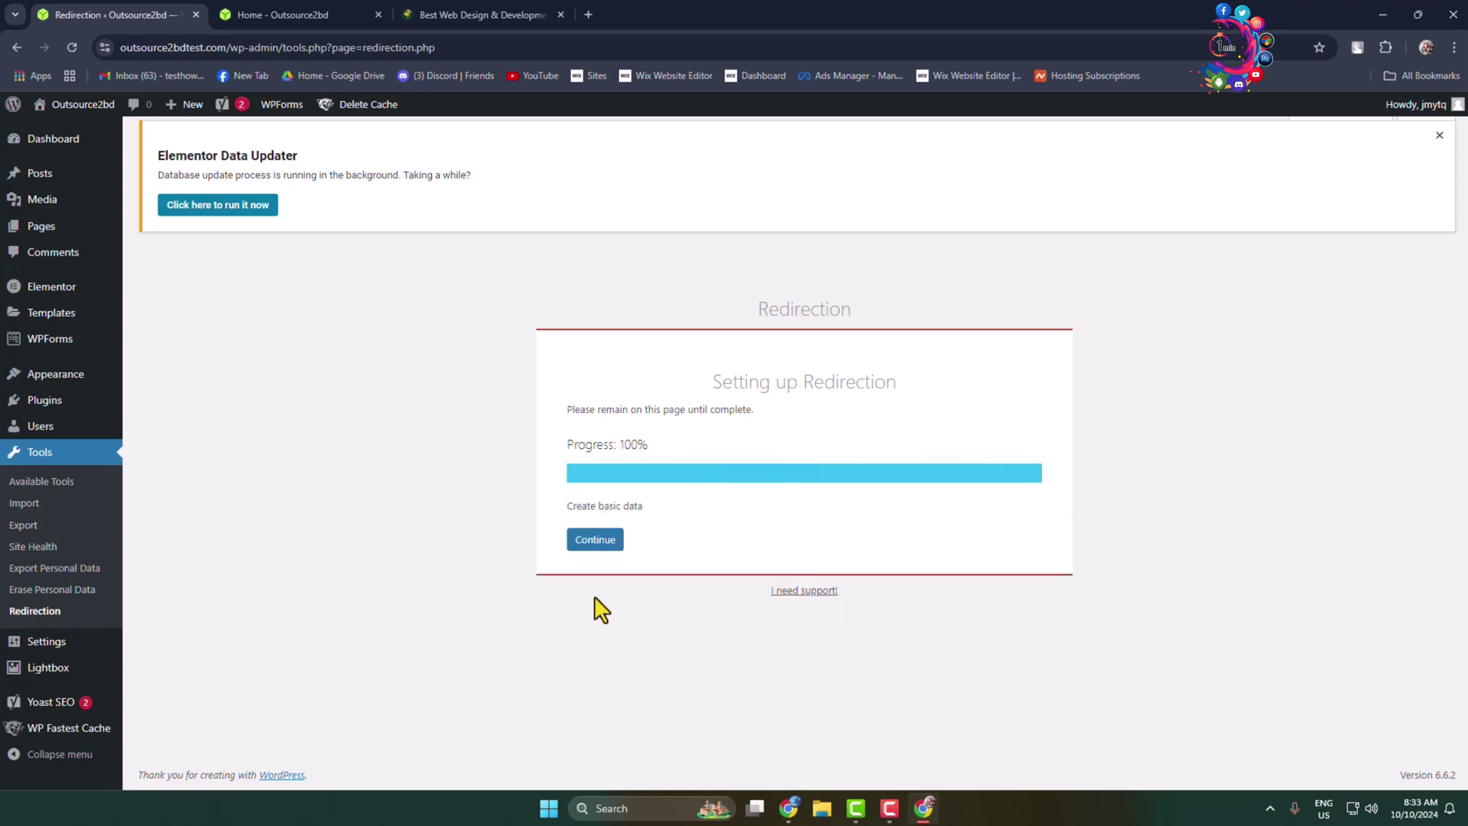
click(595, 540)
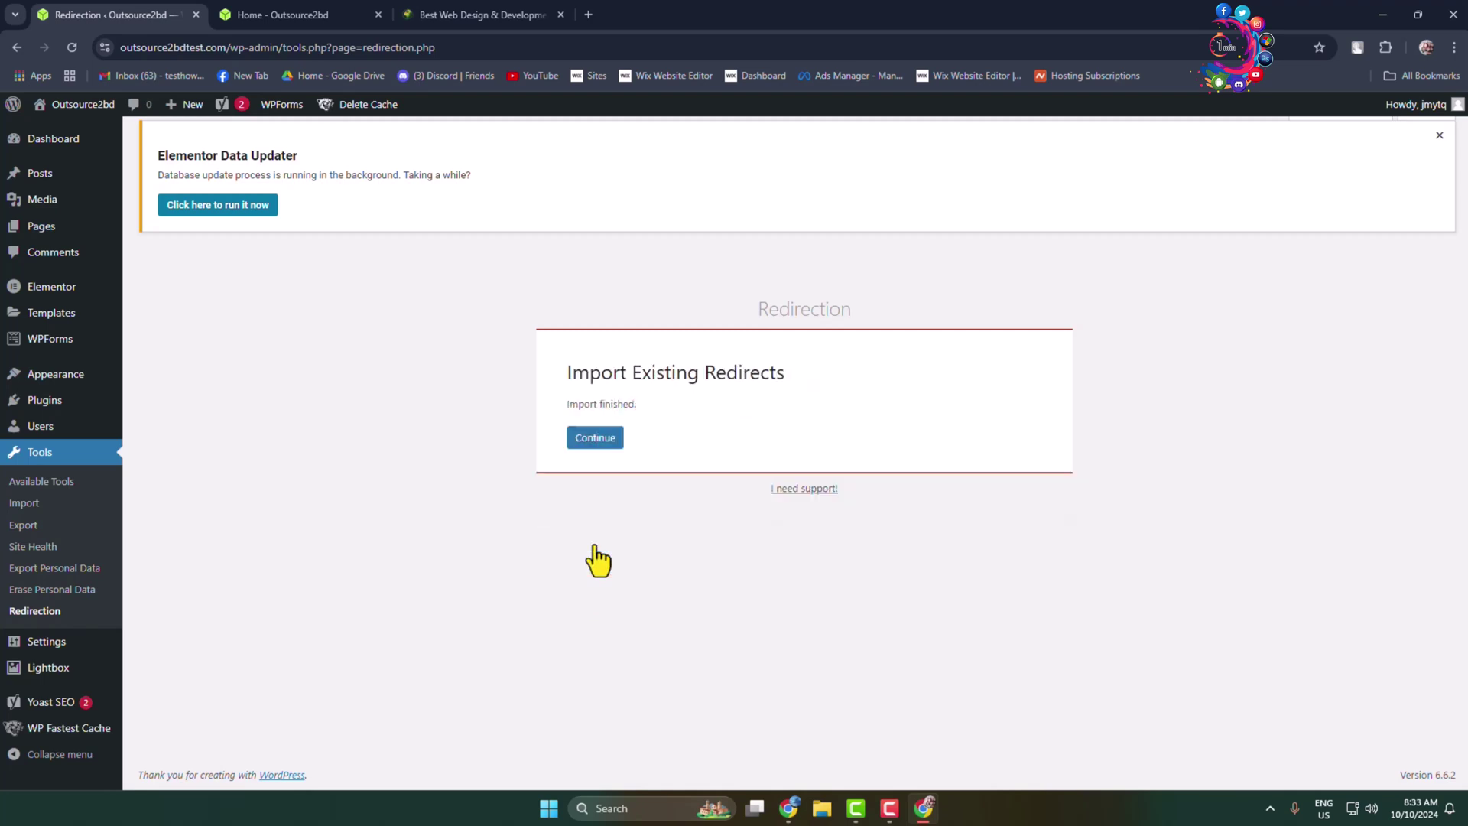
click(594, 438)
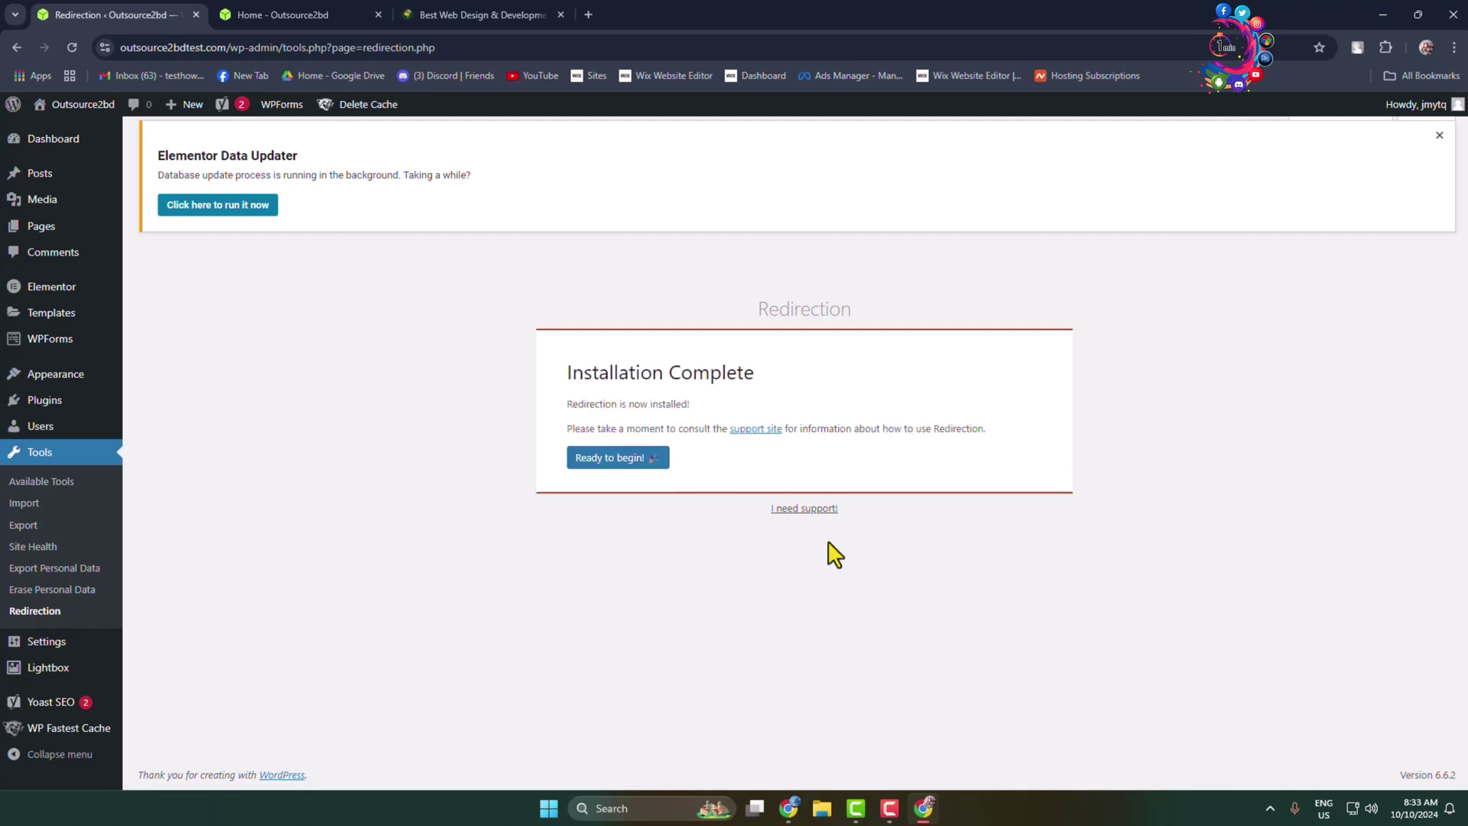
click(634, 458)
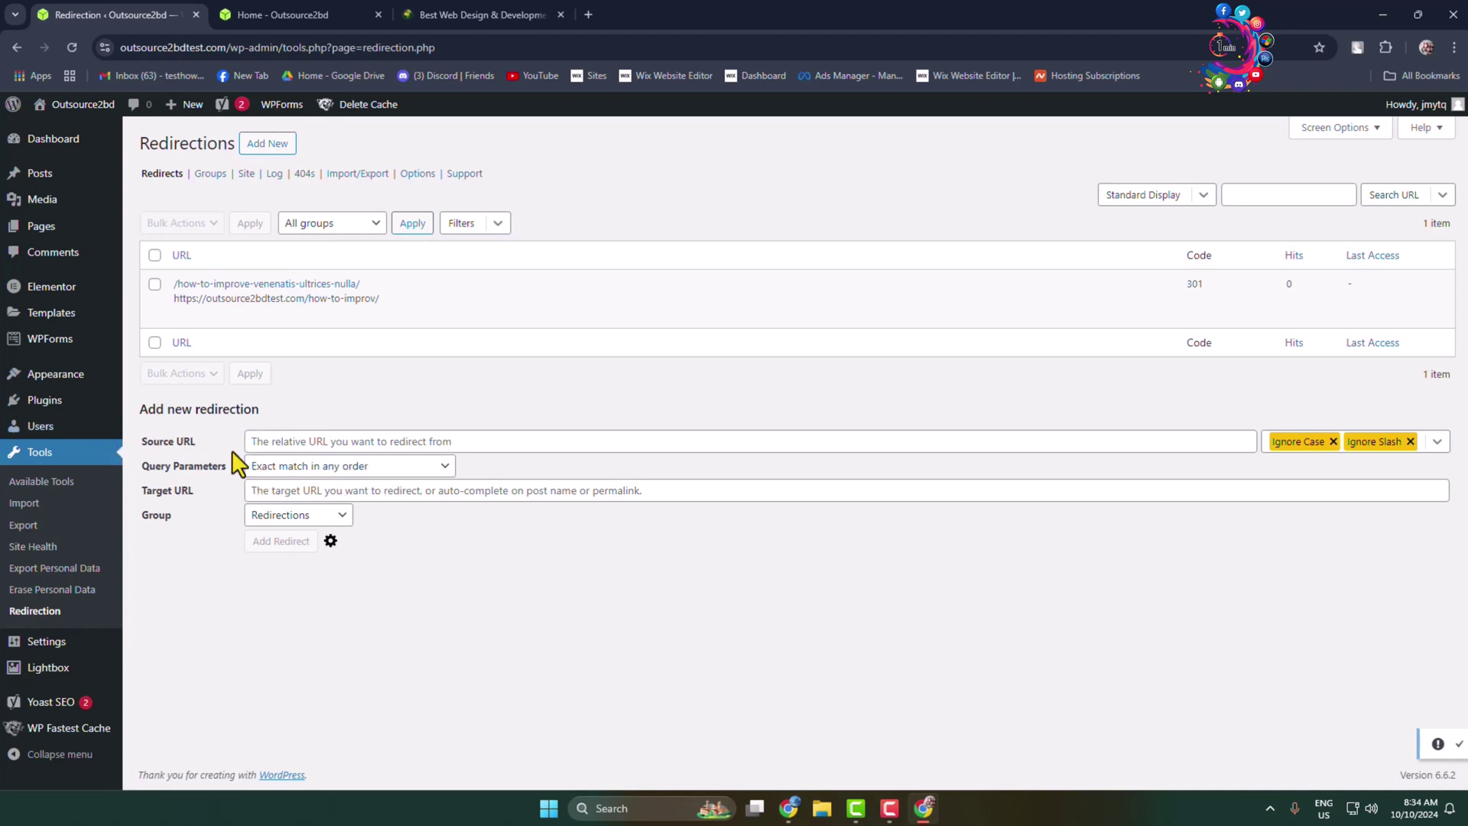
click(299, 441)
click(276, 493)
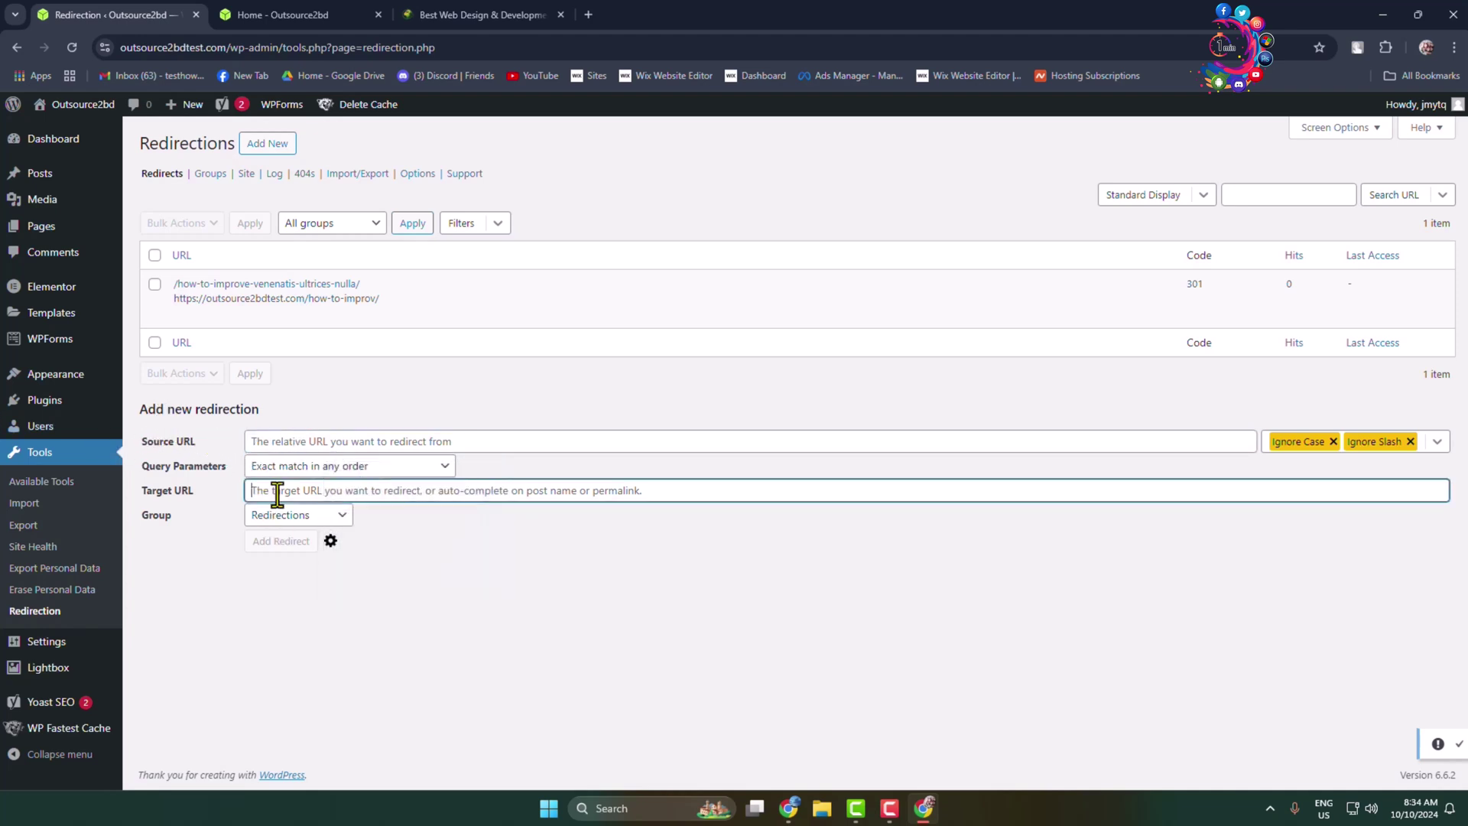
click(375, 441)
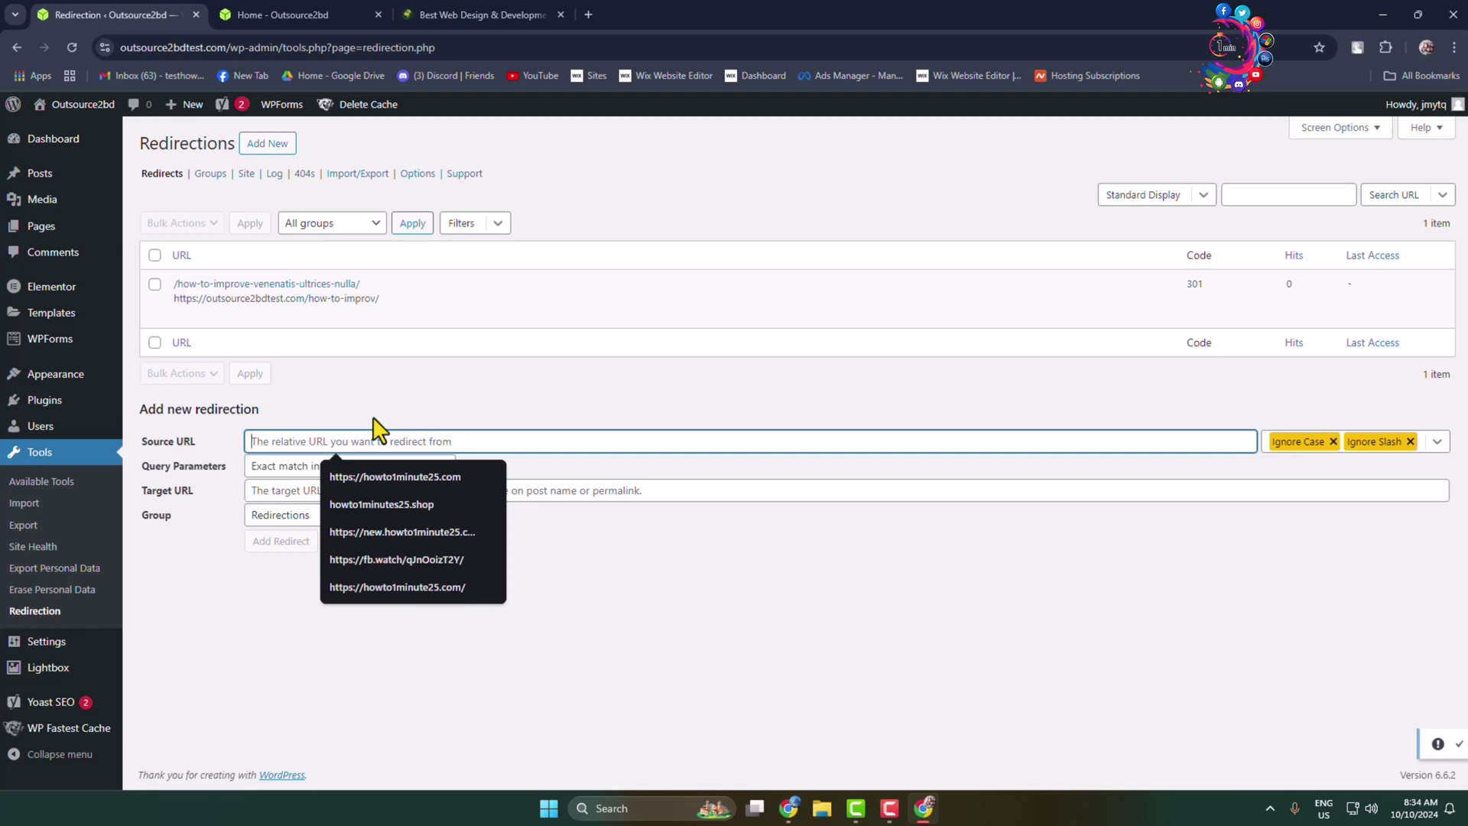
click(281, 15)
click(236, 46)
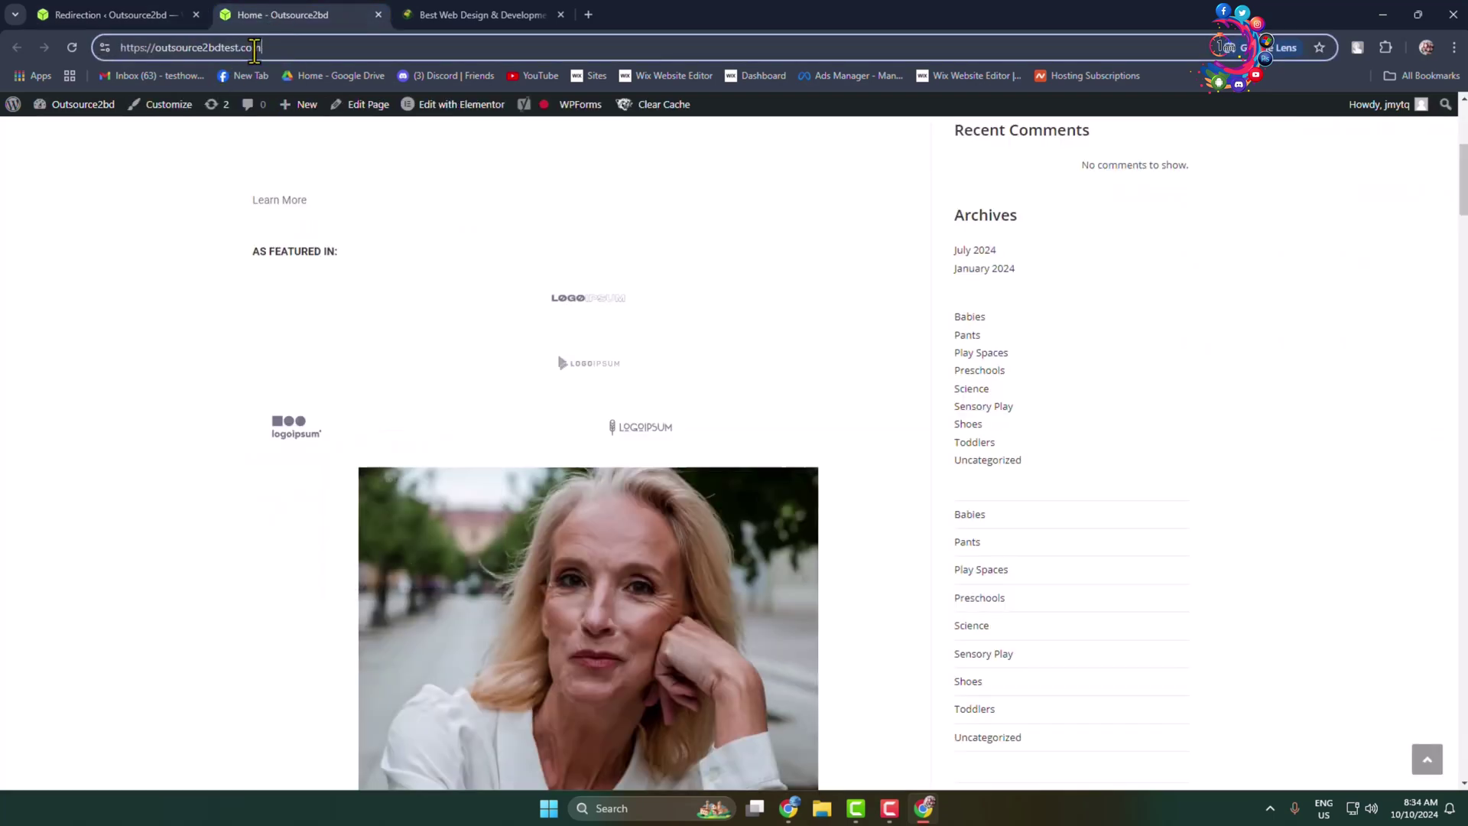
click(109, 15)
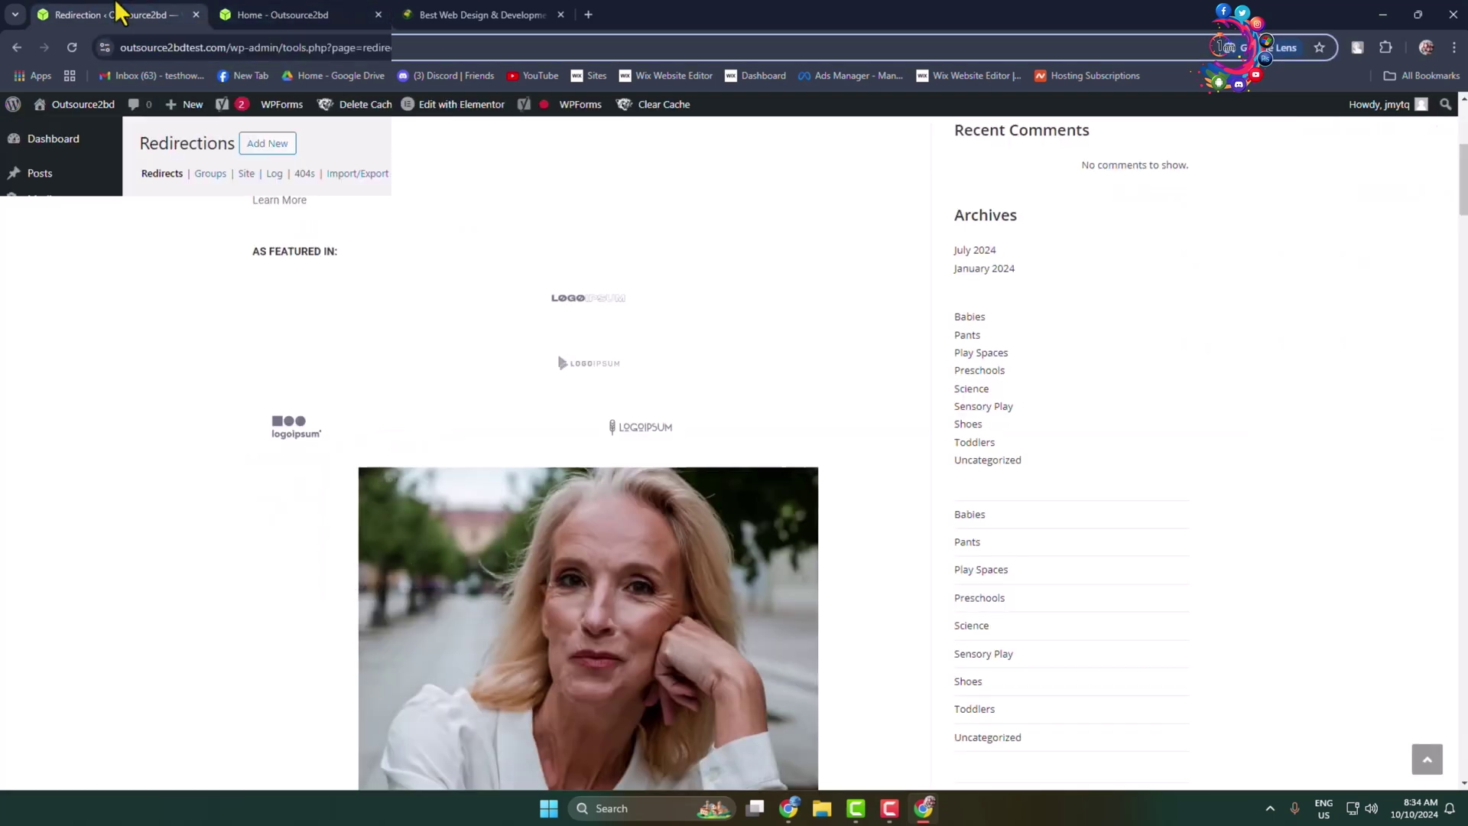
text(https://outsource2bdtest.com/)
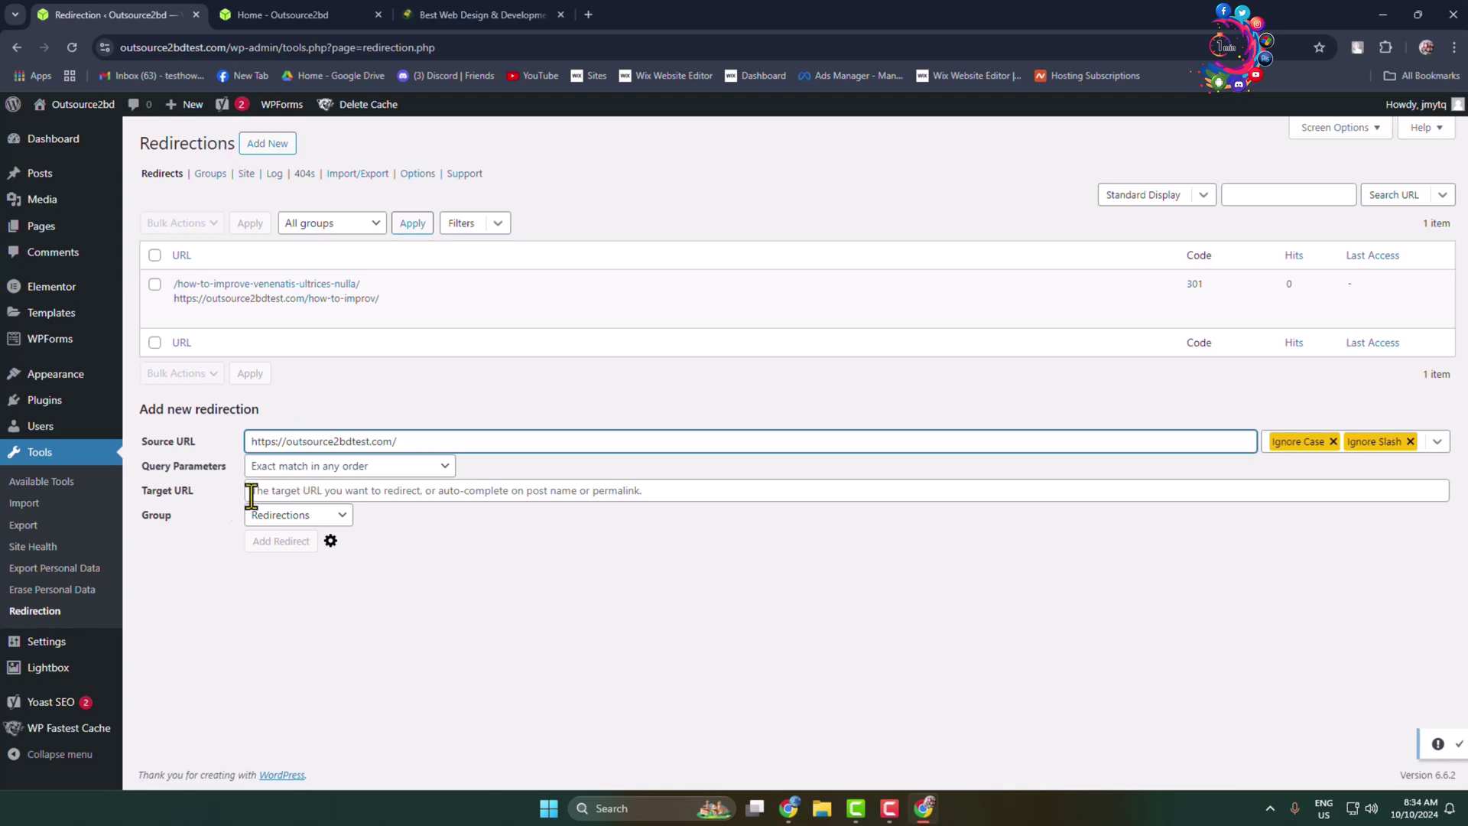
click(314, 493)
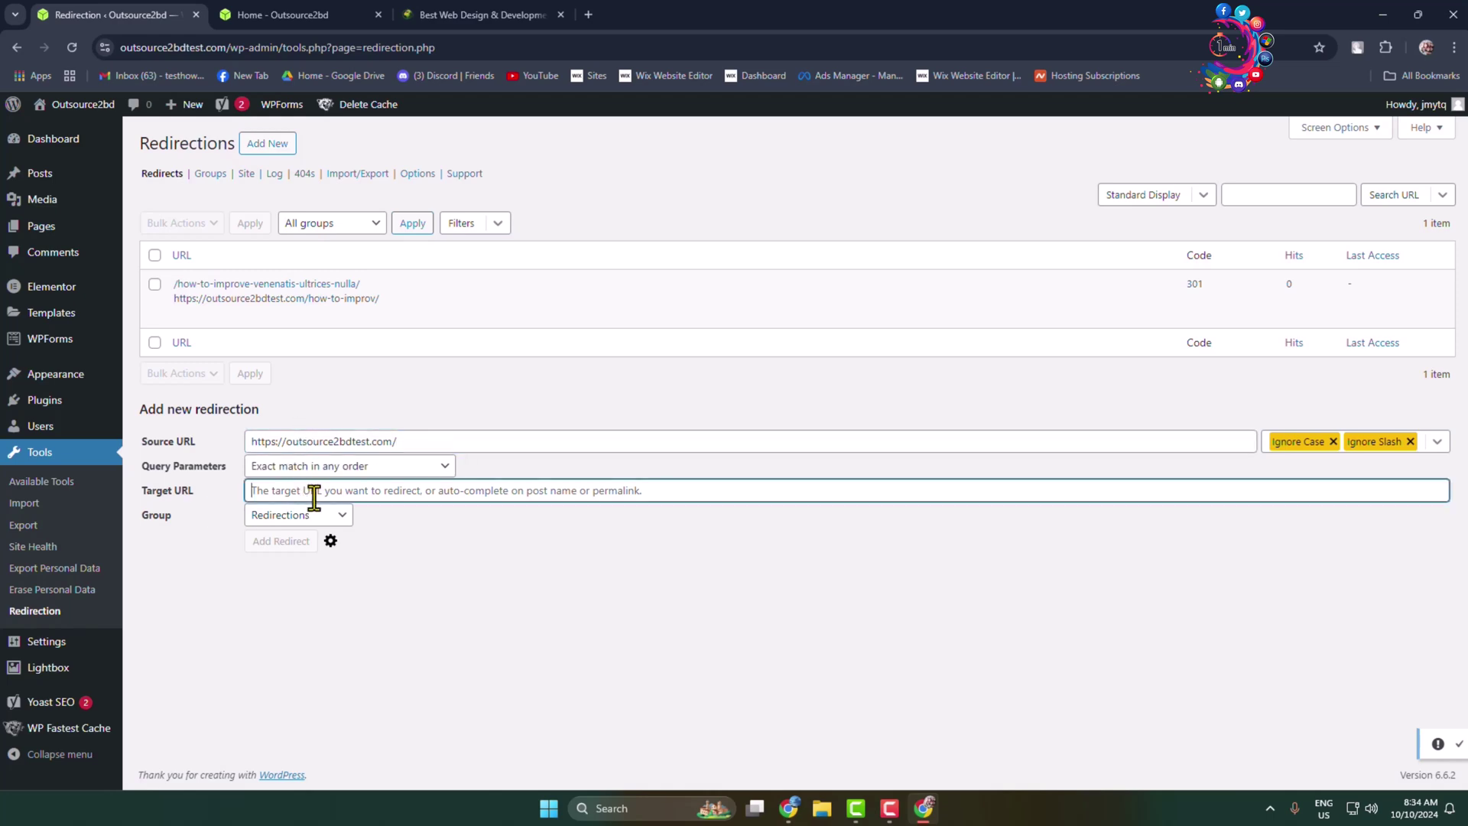
click(482, 15)
scroll(669, 497, down, 1)
scroll(669, 497, down, 5)
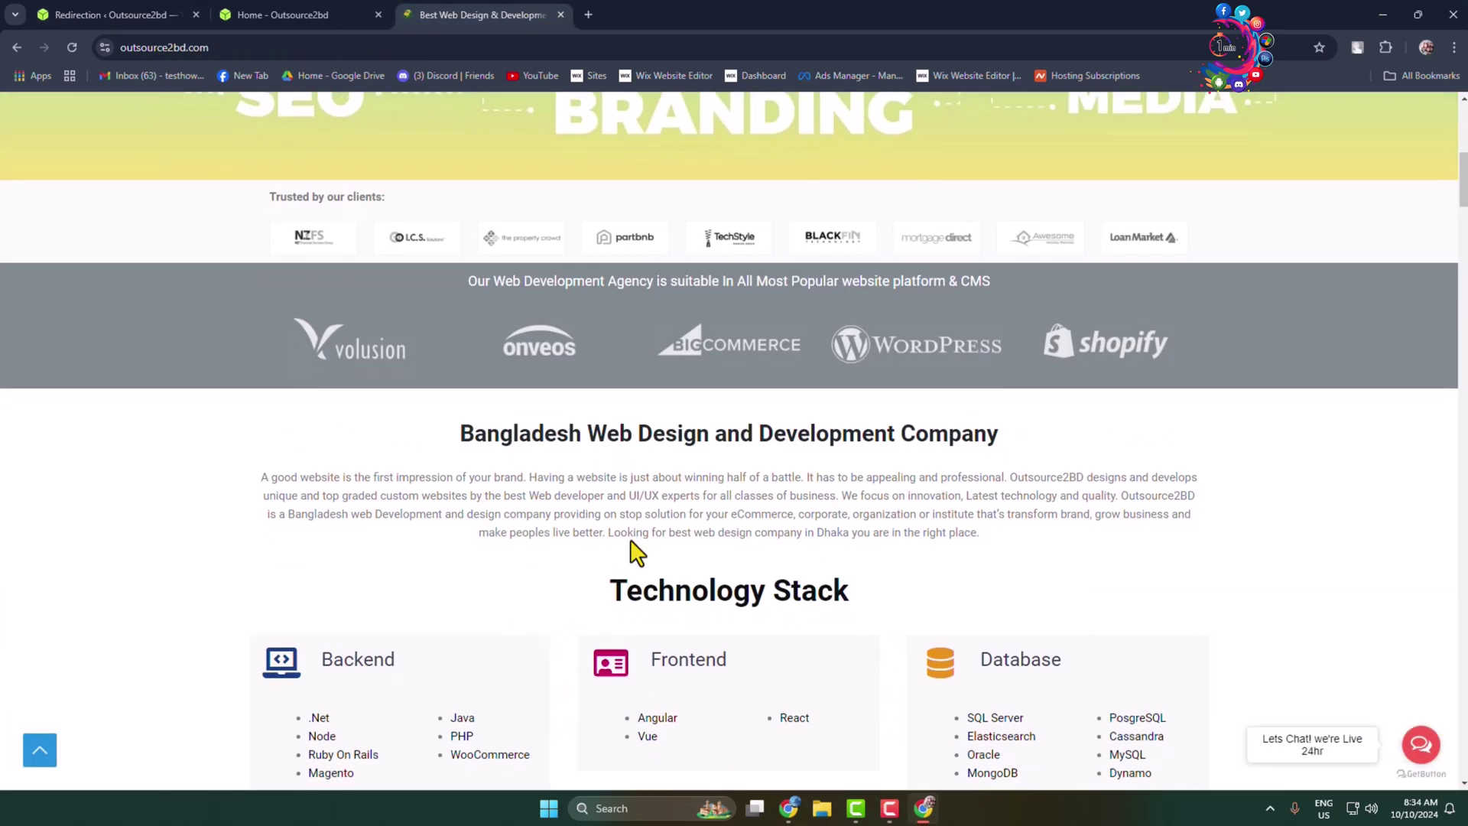
scroll(630, 536, up, 5)
scroll(630, 536, up, 2)
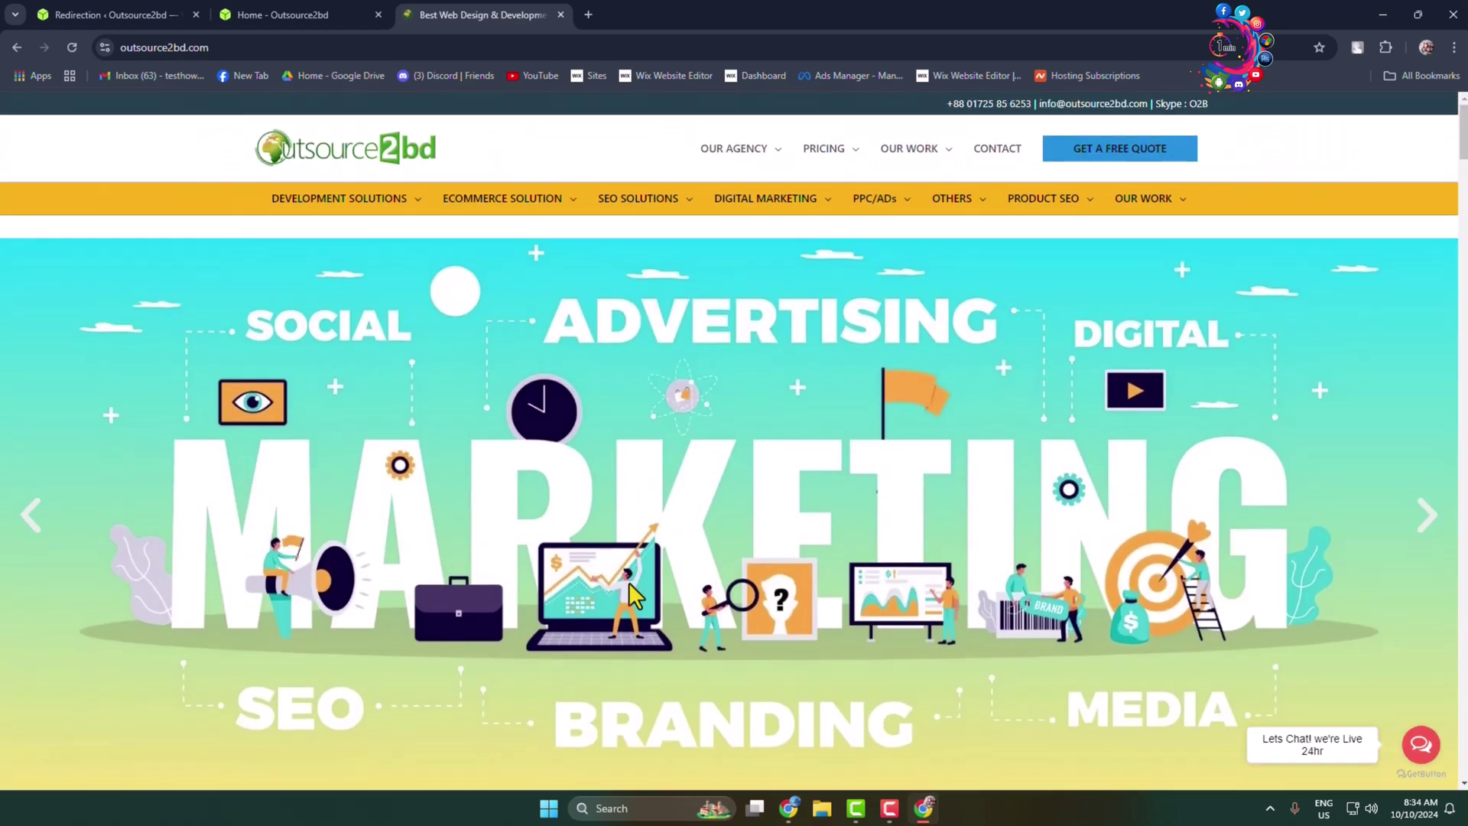
click(282, 14)
click(482, 14)
click(241, 49)
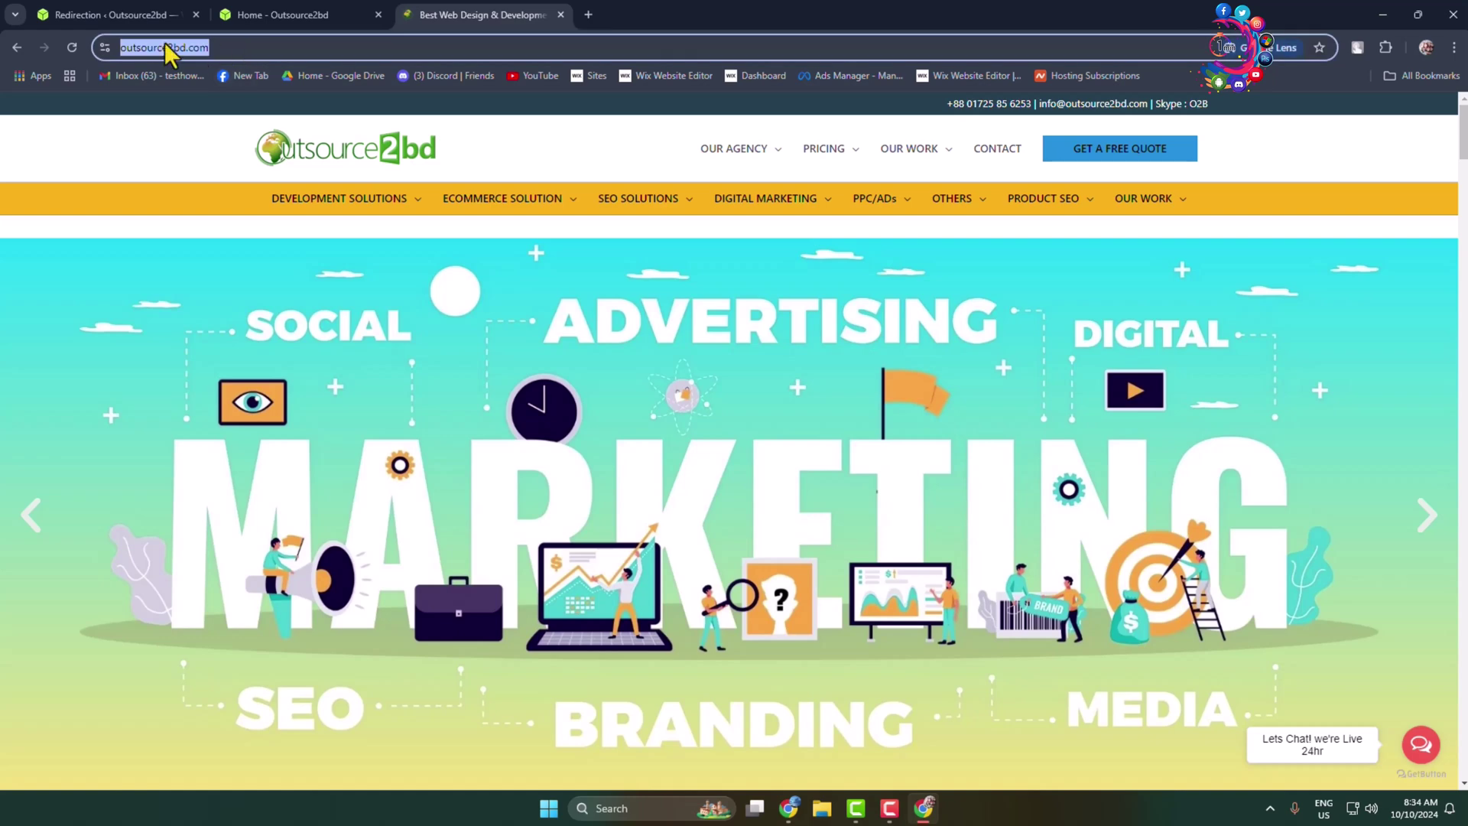
click(111, 14)
click(328, 491)
text(https://www.outsource2bd.com/)
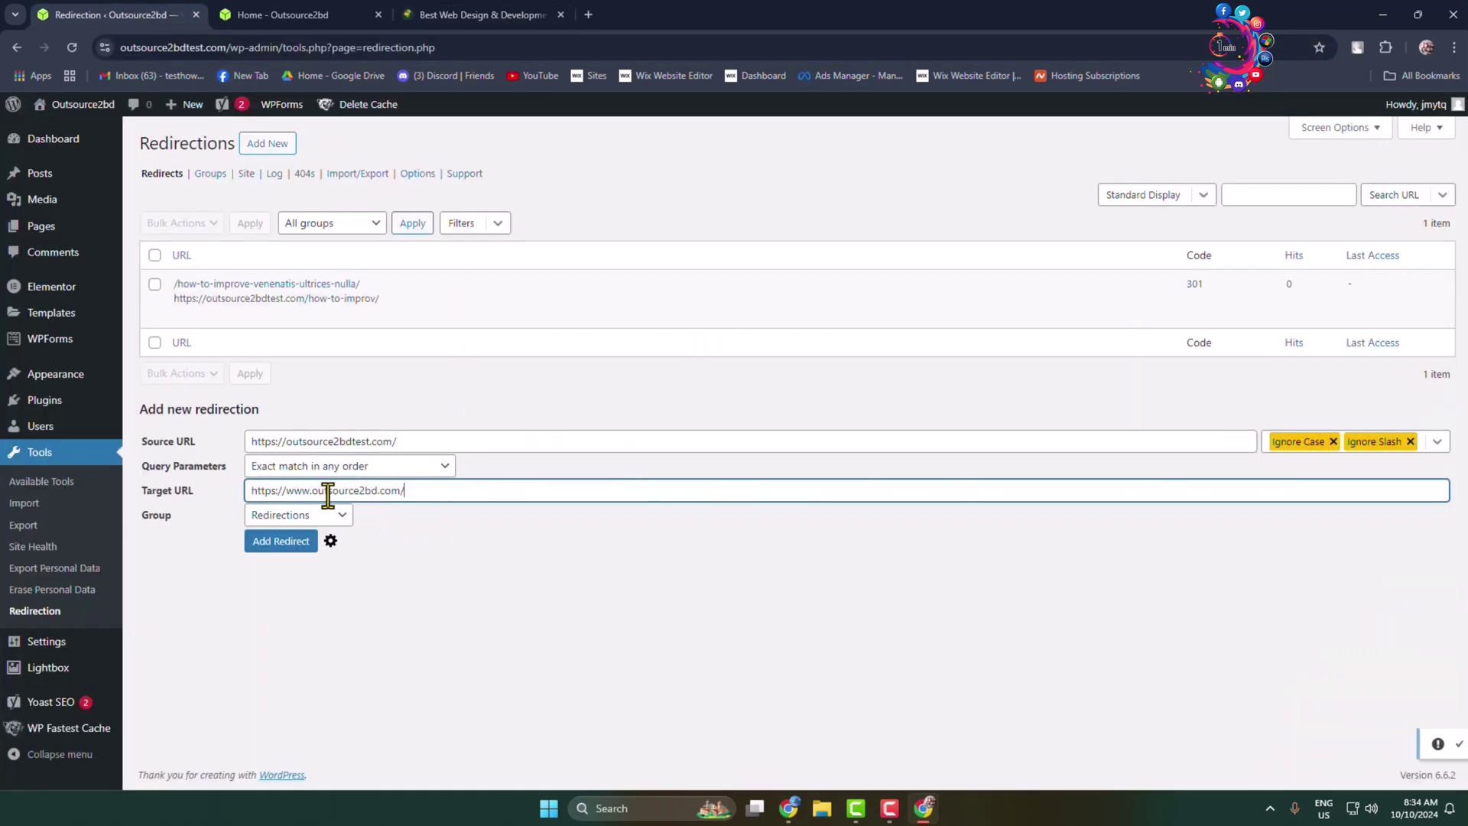
click(493, 594)
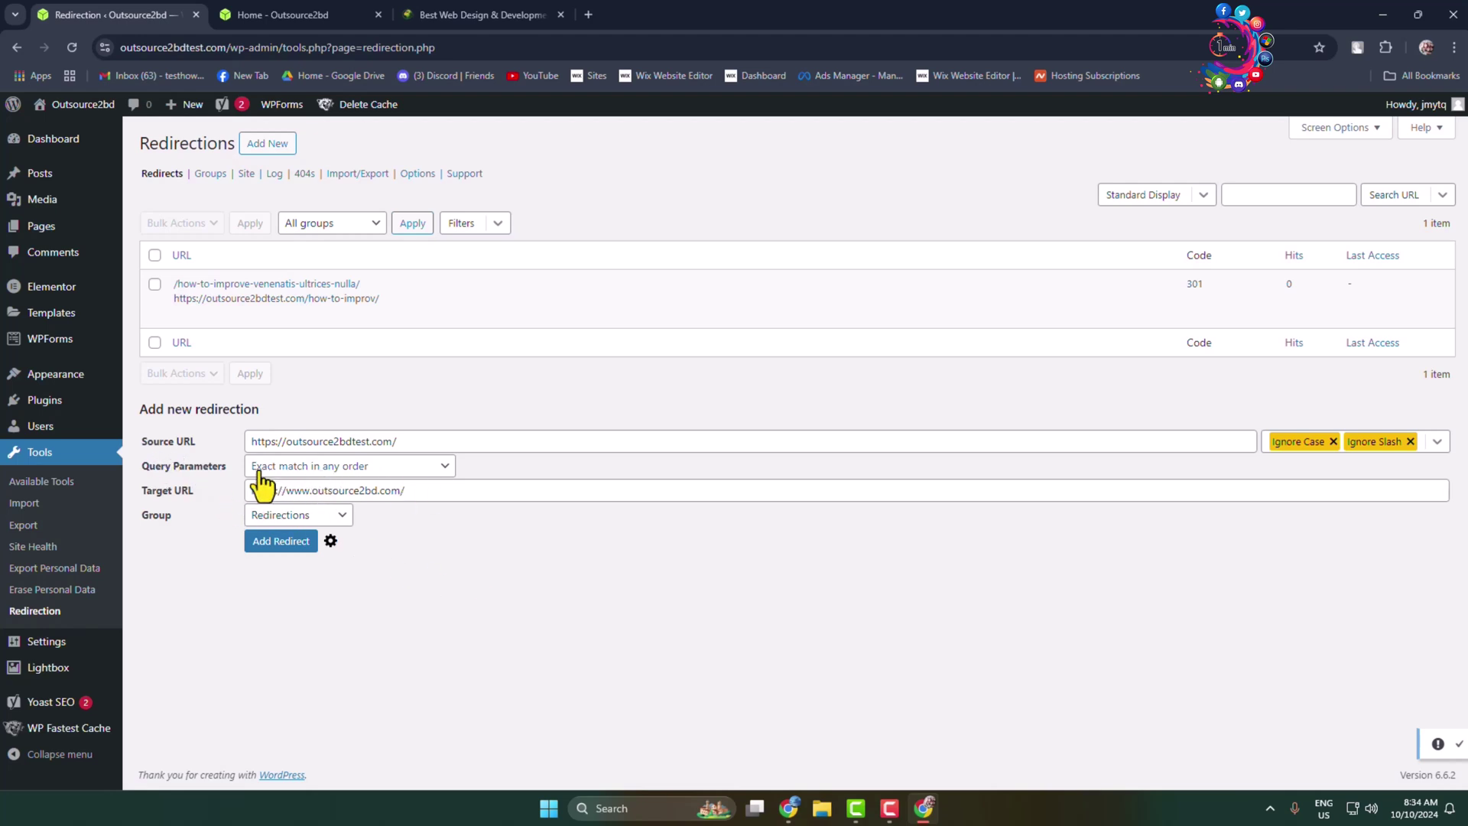
click(333, 467)
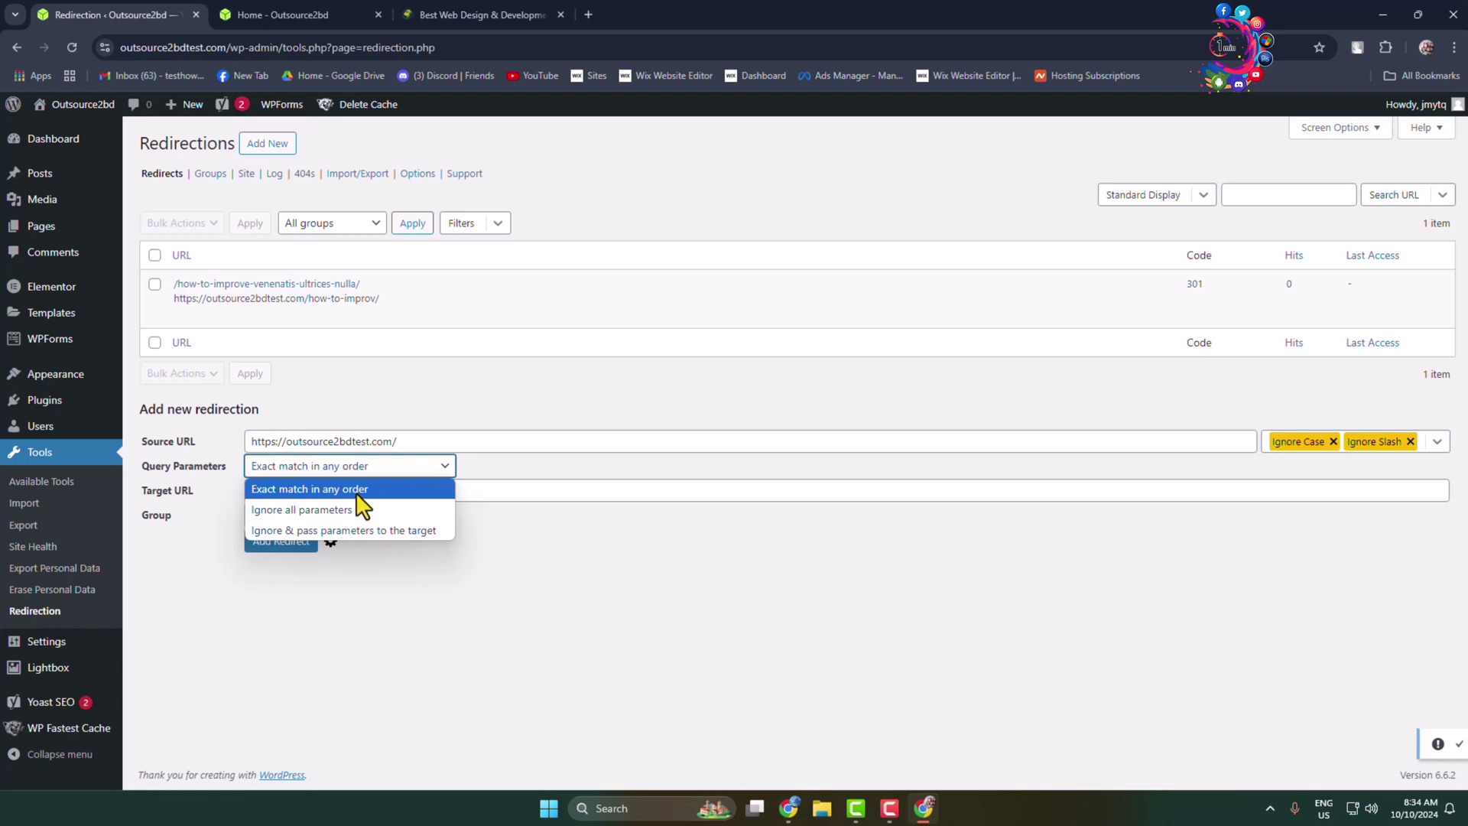
click(365, 491)
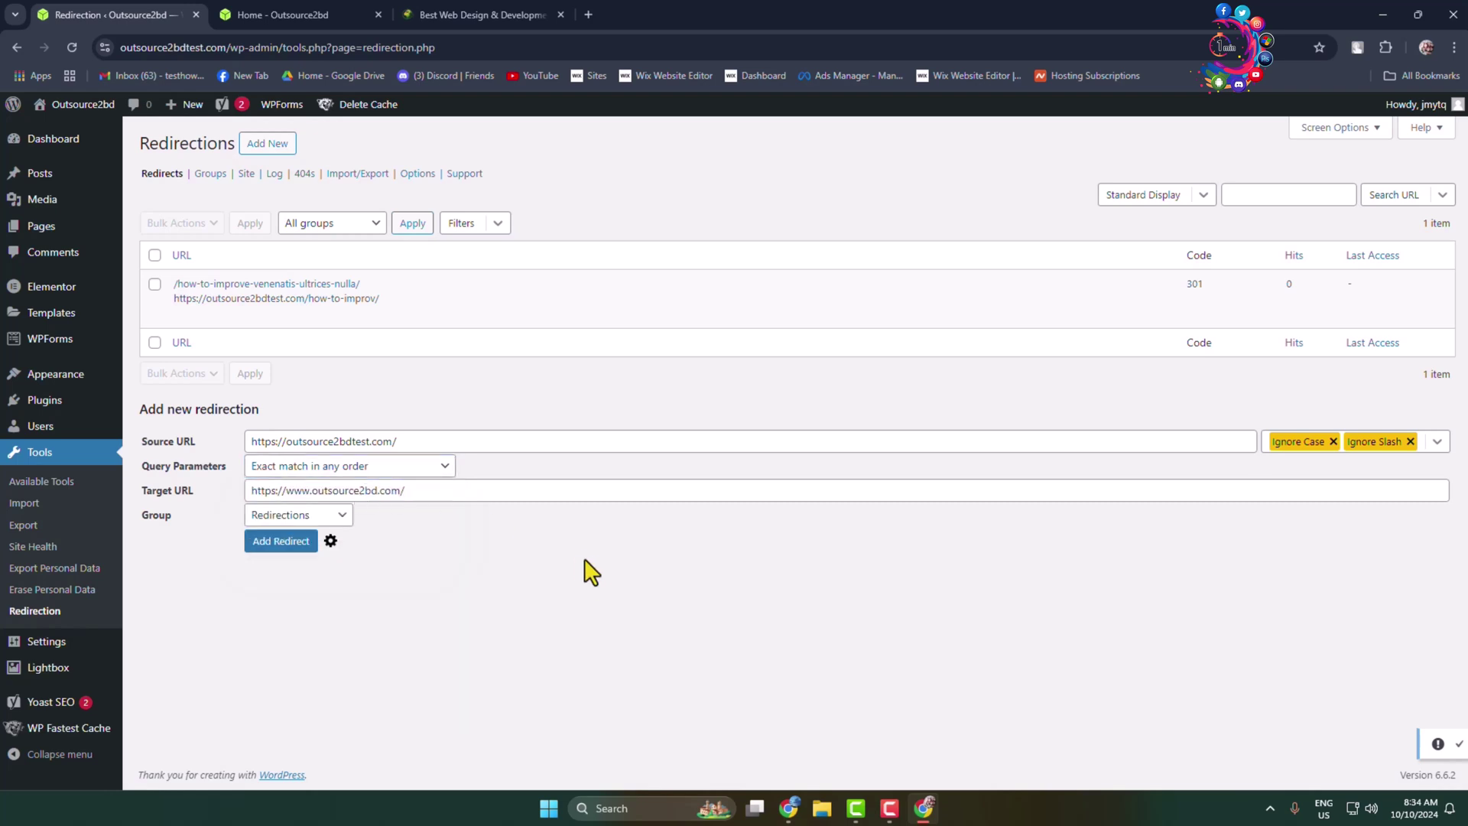
click(279, 542)
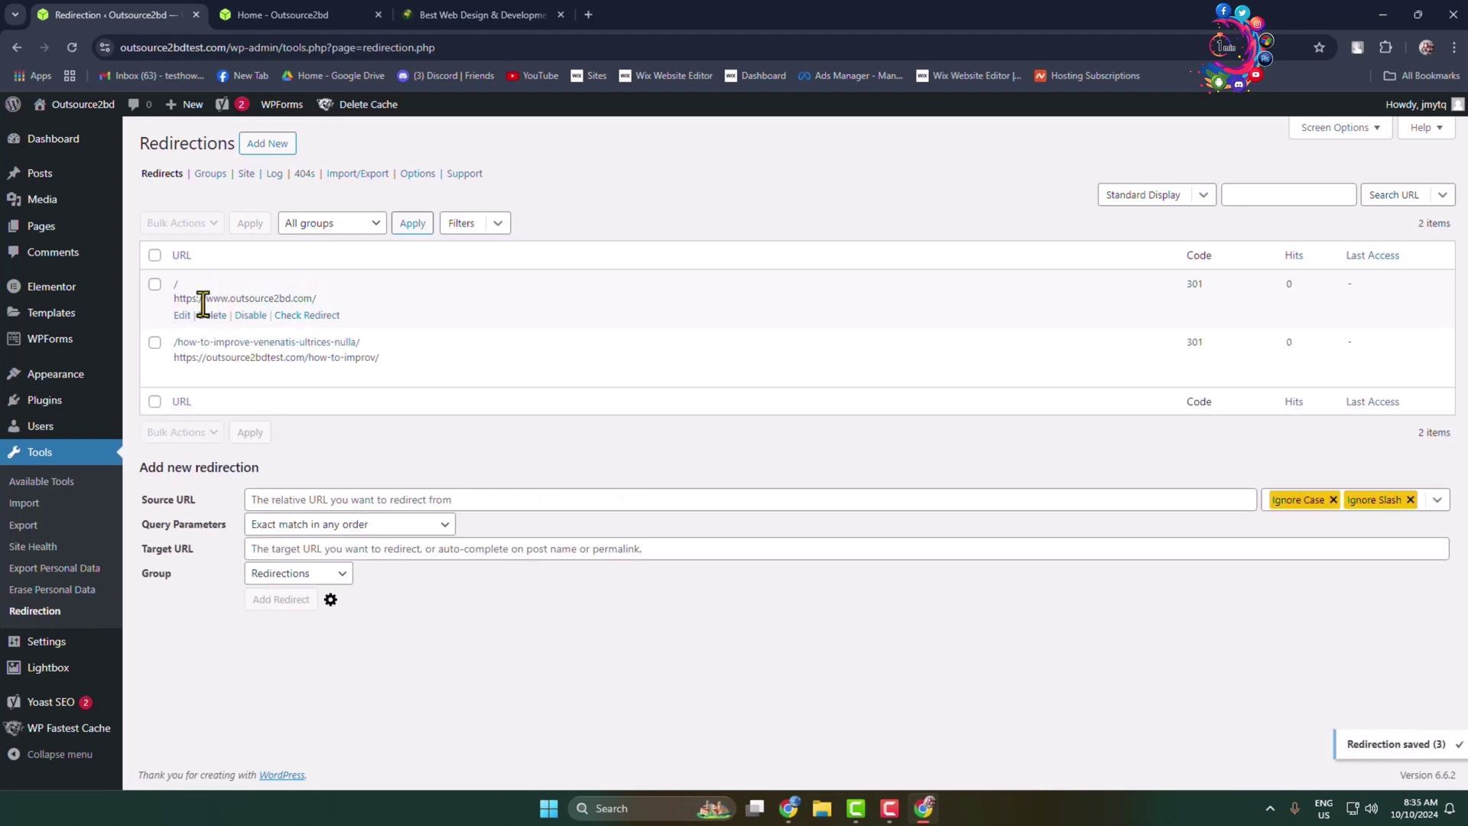
mouse_move(244, 298)
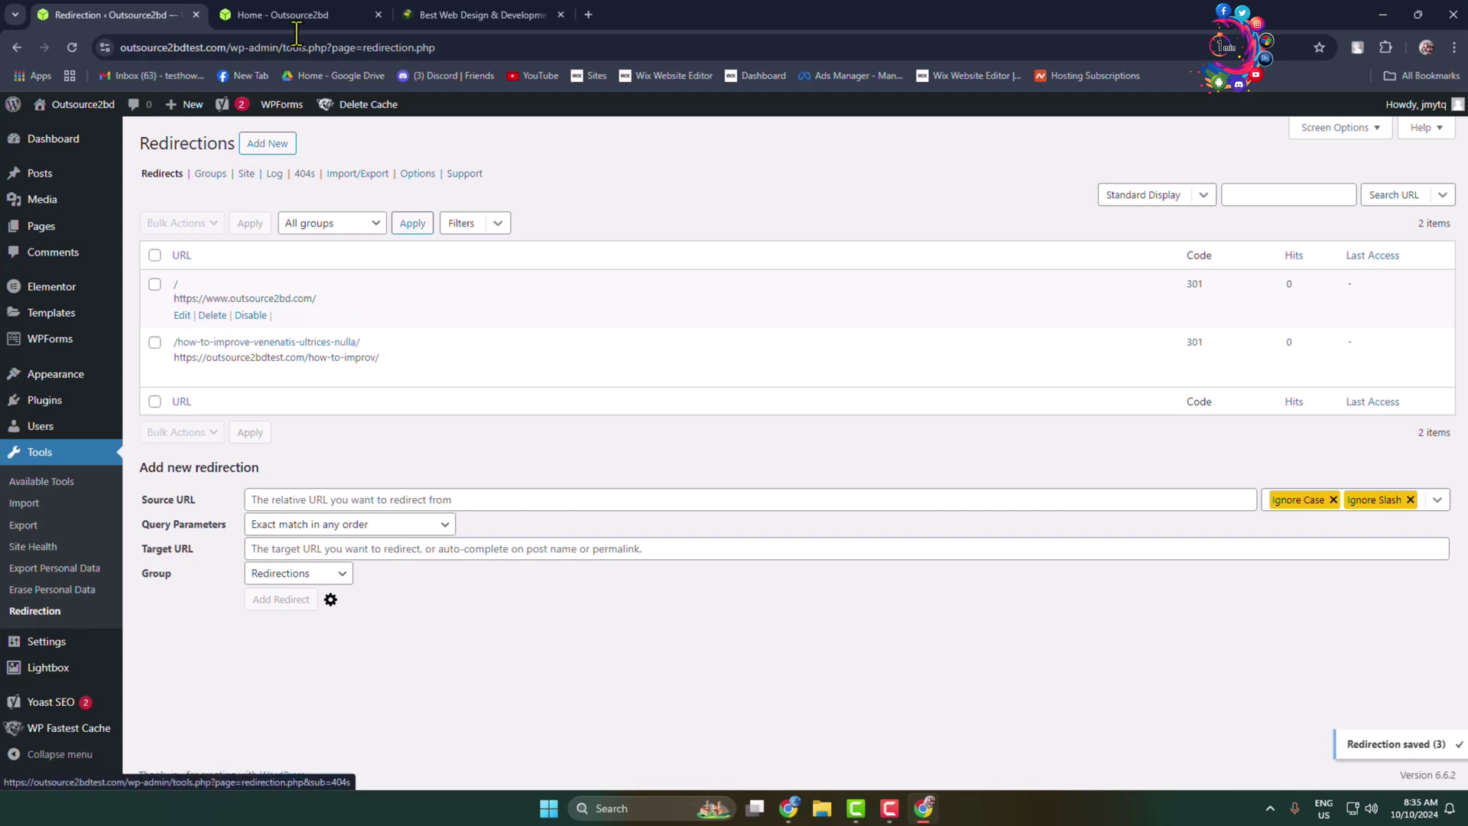
- Load the test site address in a new incognito window to confirm it lands on outsource2bd.com, then return to admin
click(280, 14)
click(195, 48)
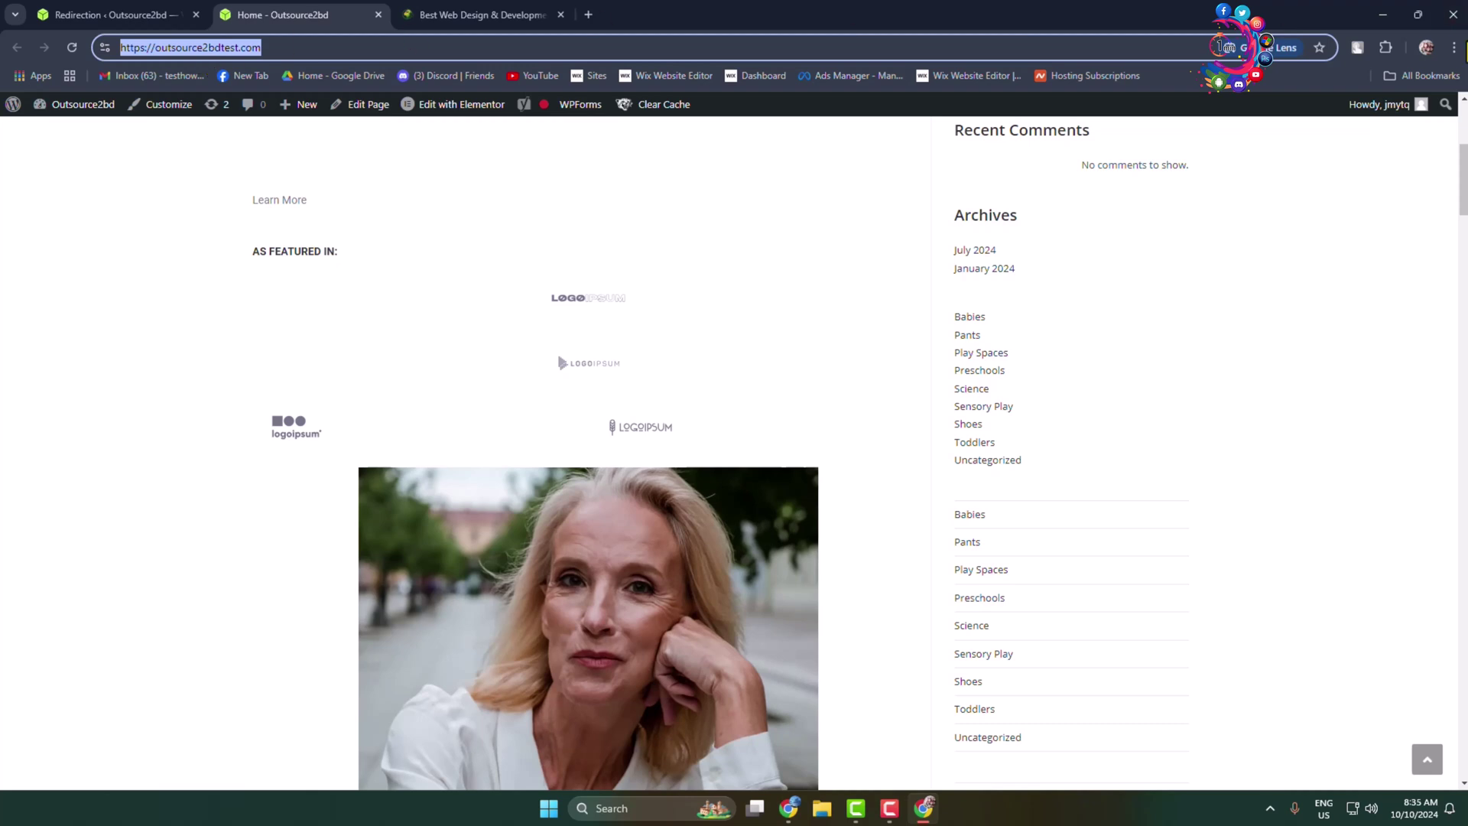
click(1454, 47)
click(1332, 120)
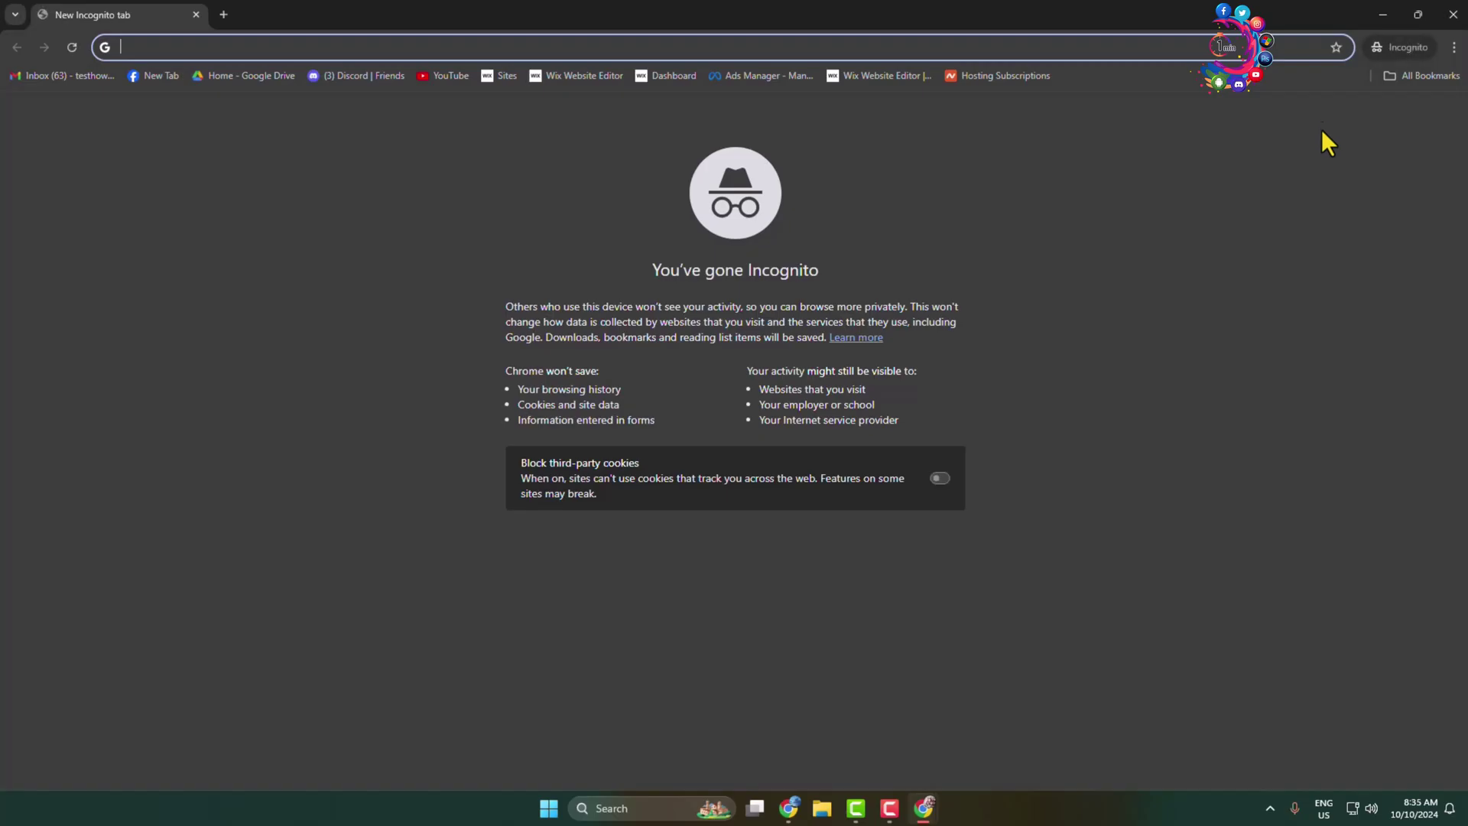
text(https://outsource2bdtest.com/)
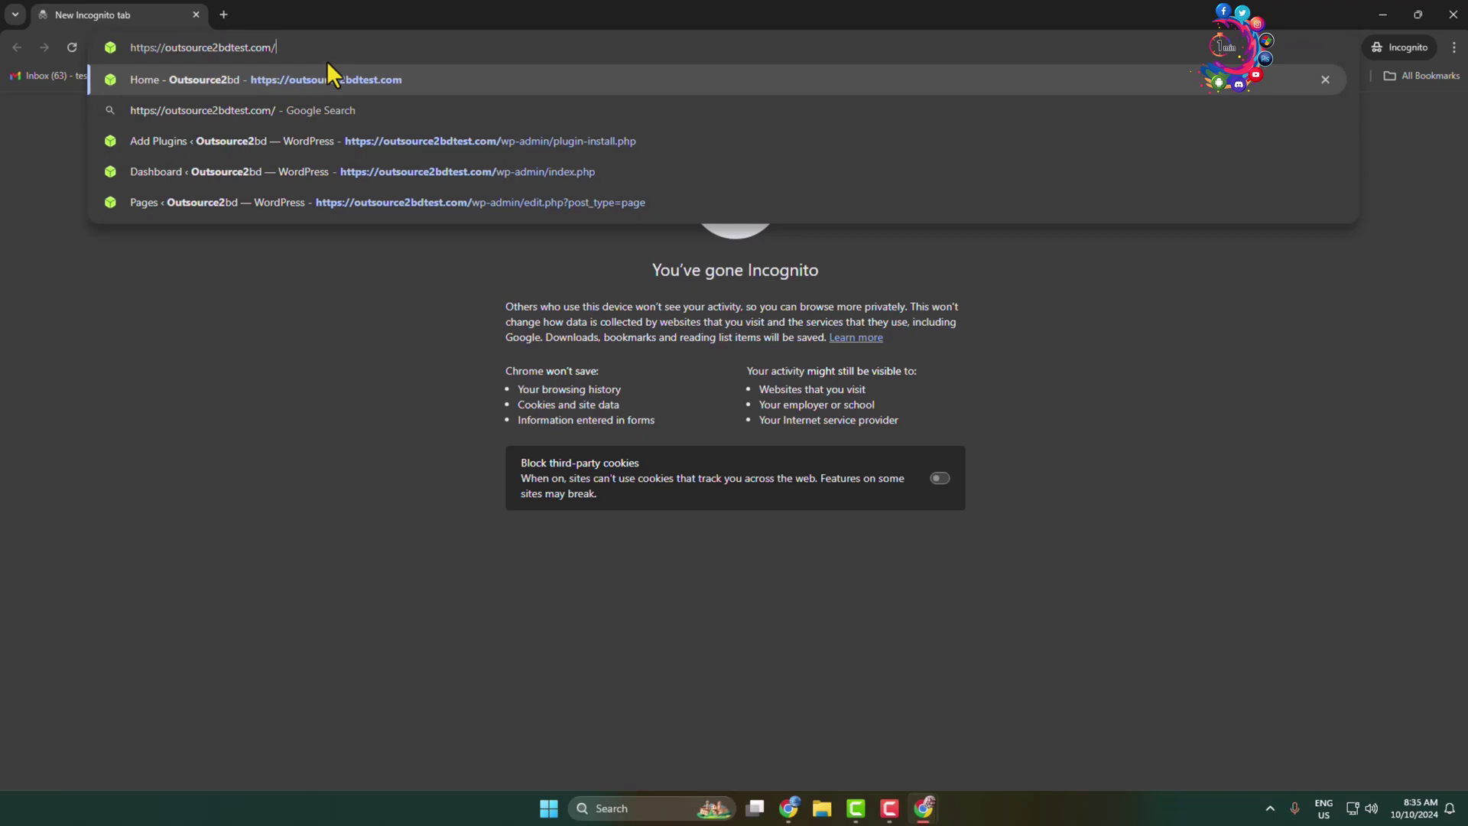
key(Return)
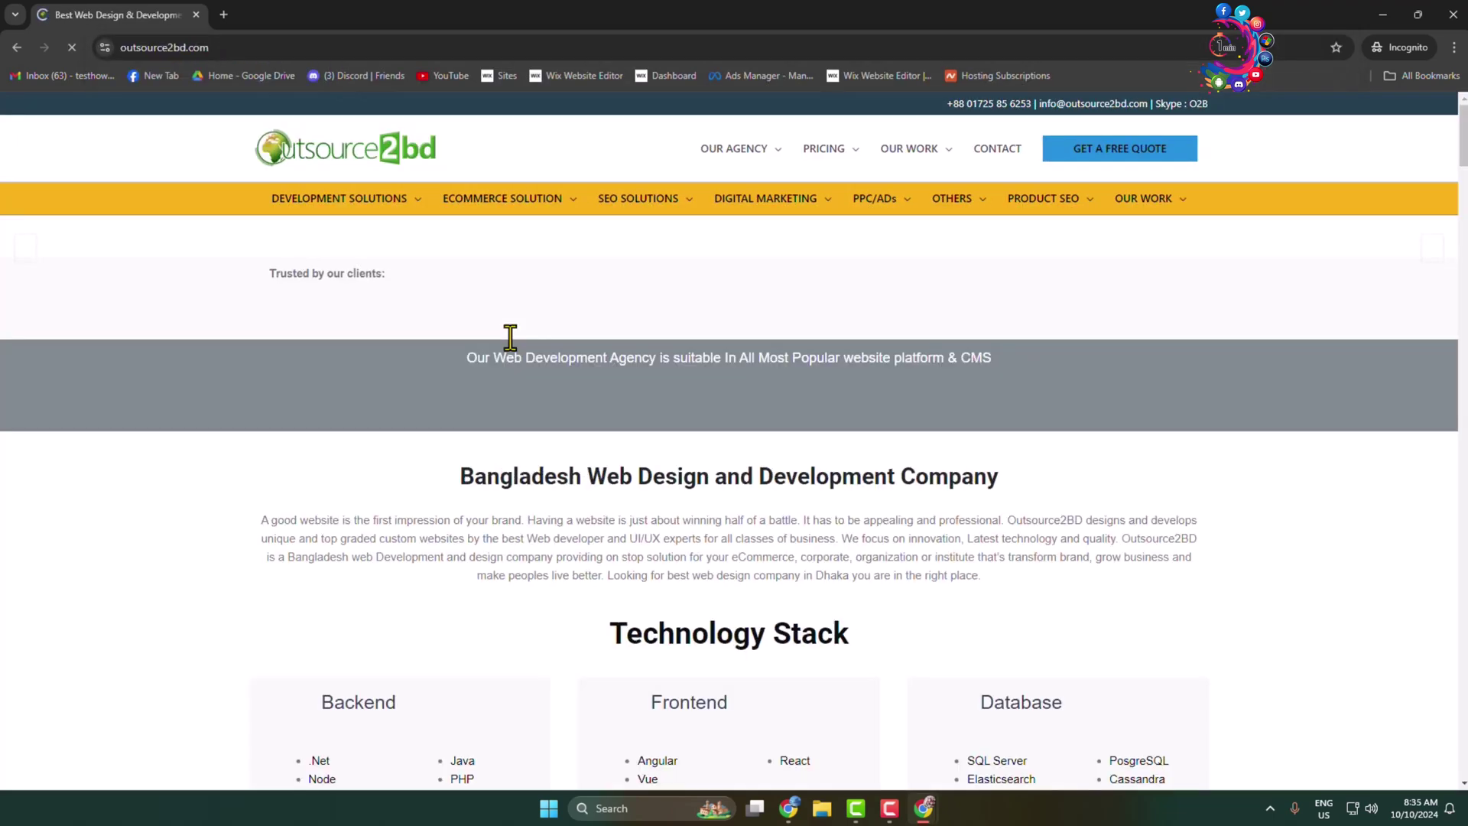
scroll(939, 410, down, 5)
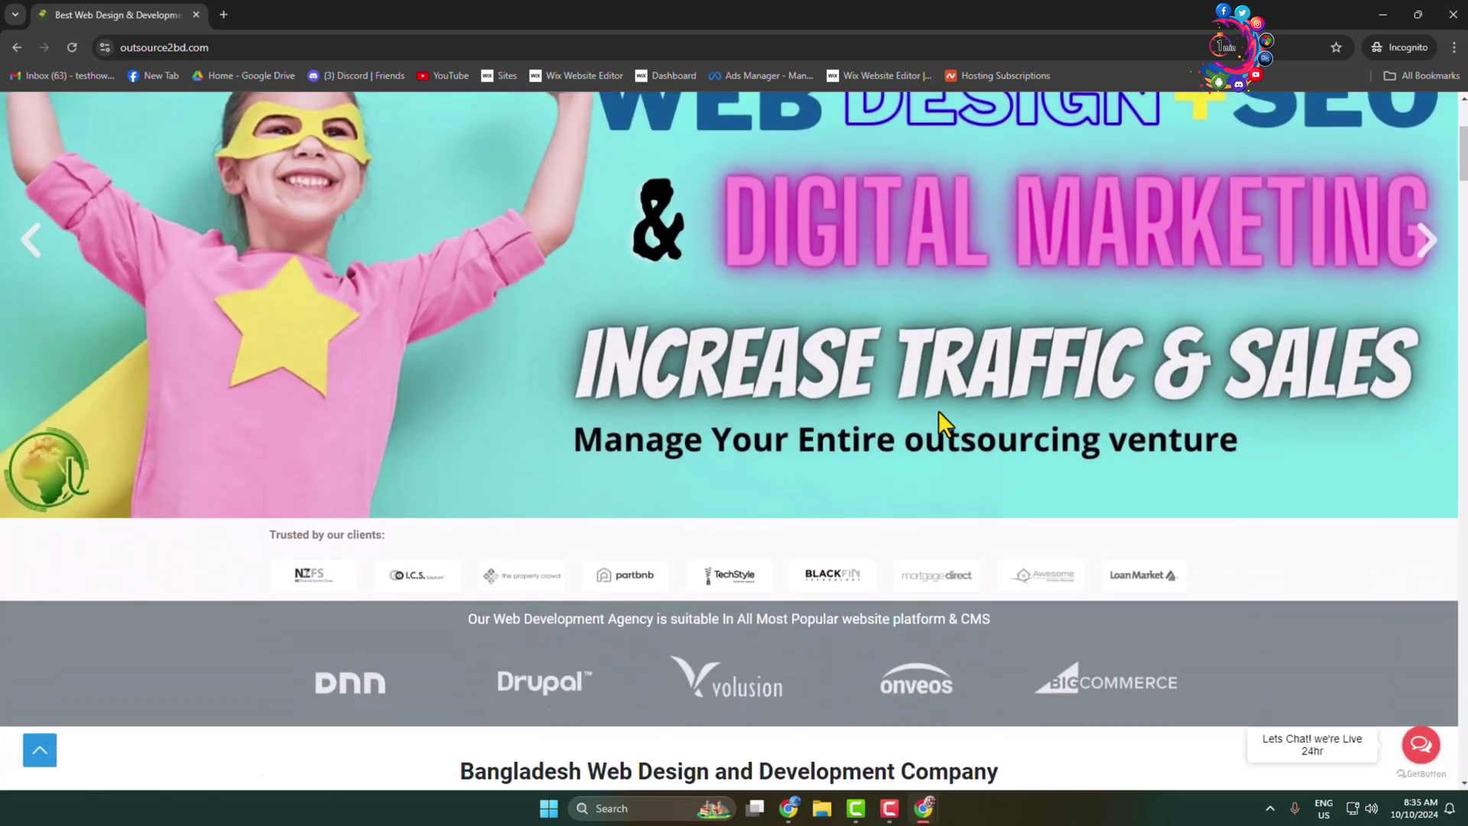
scroll(939, 411, down, 3)
scroll(929, 476, up, 5)
scroll(930, 474, up, 4)
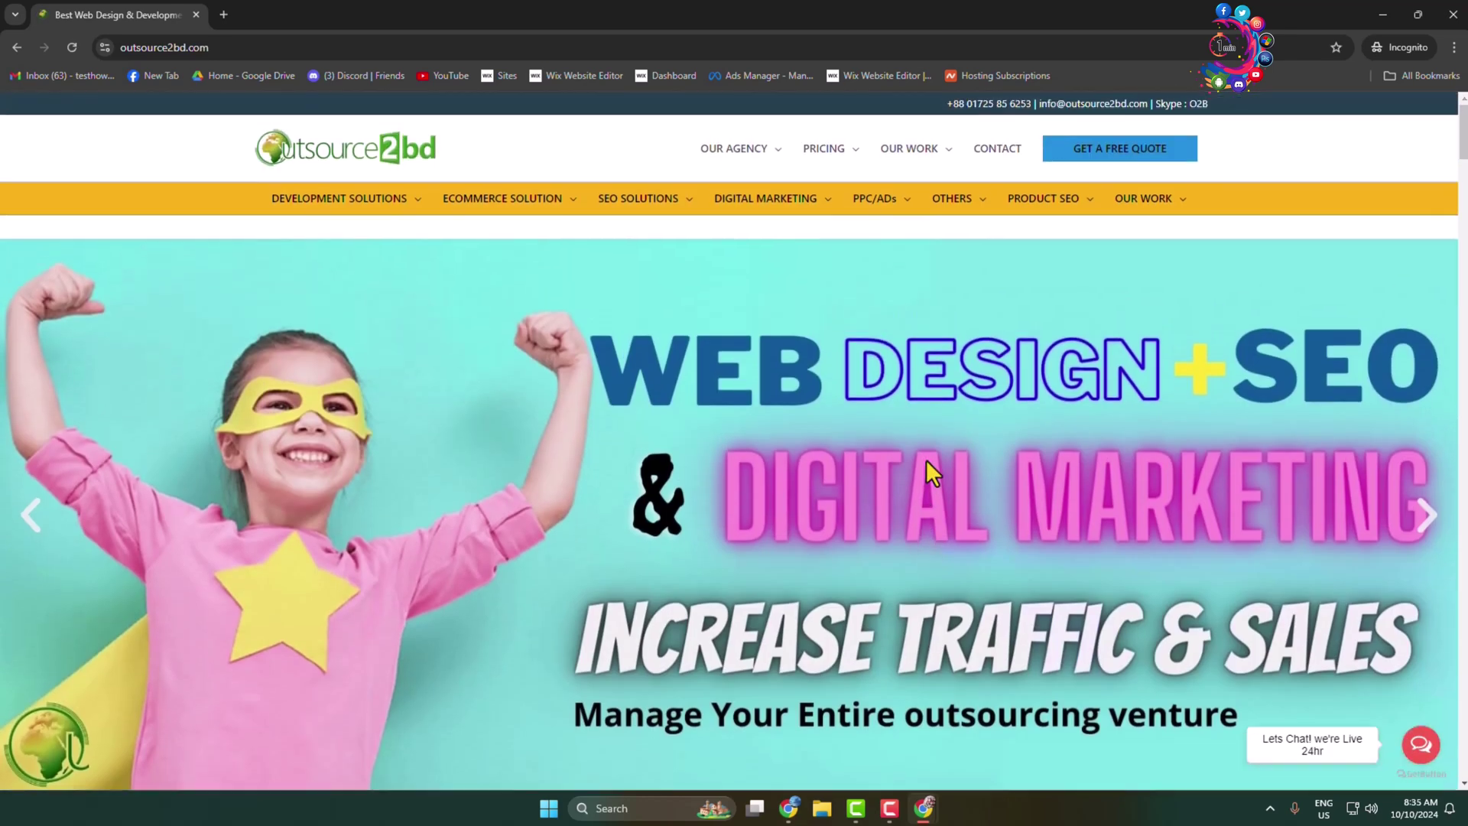
key(alt+Tab)
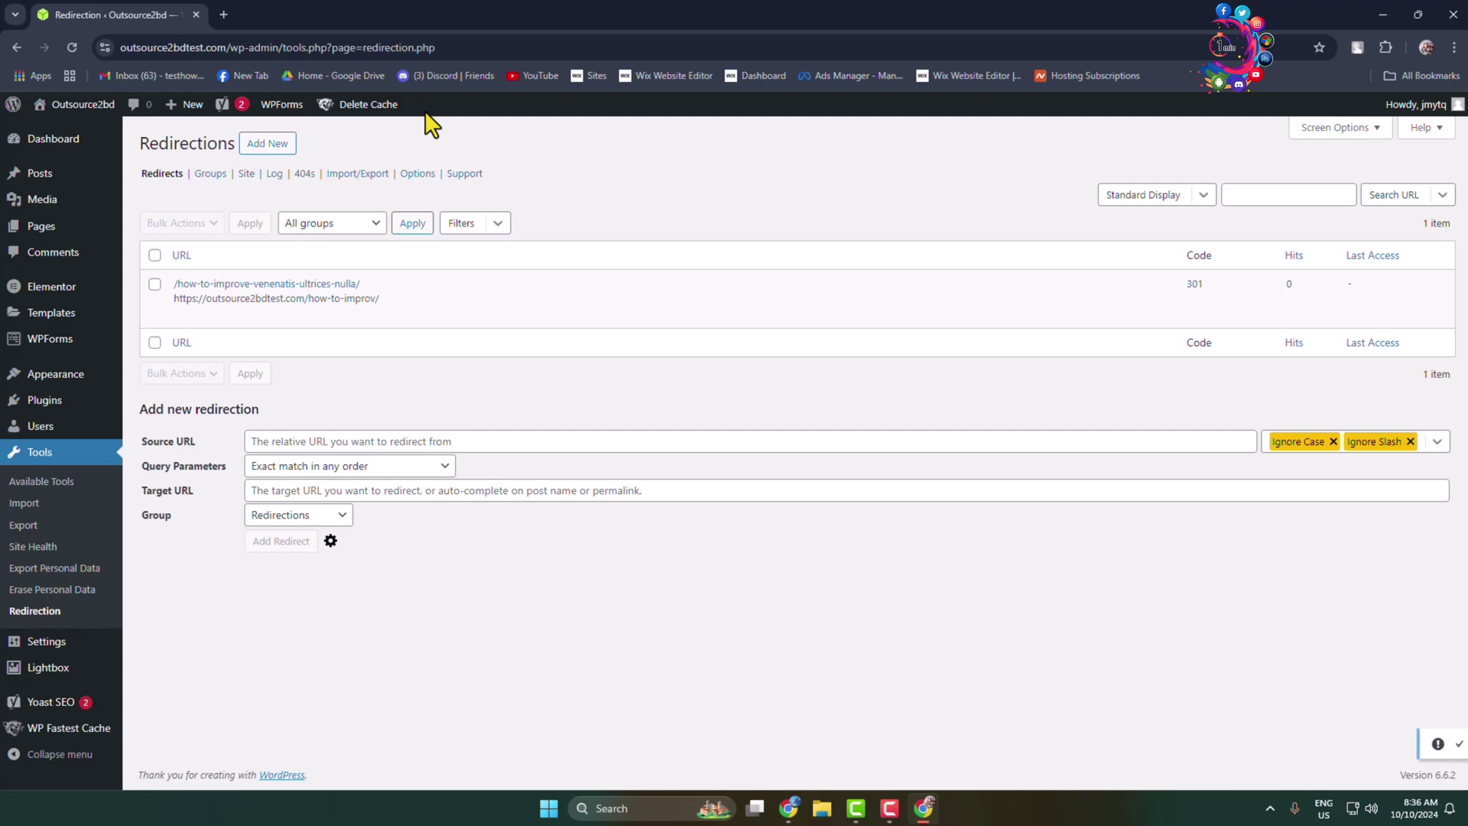